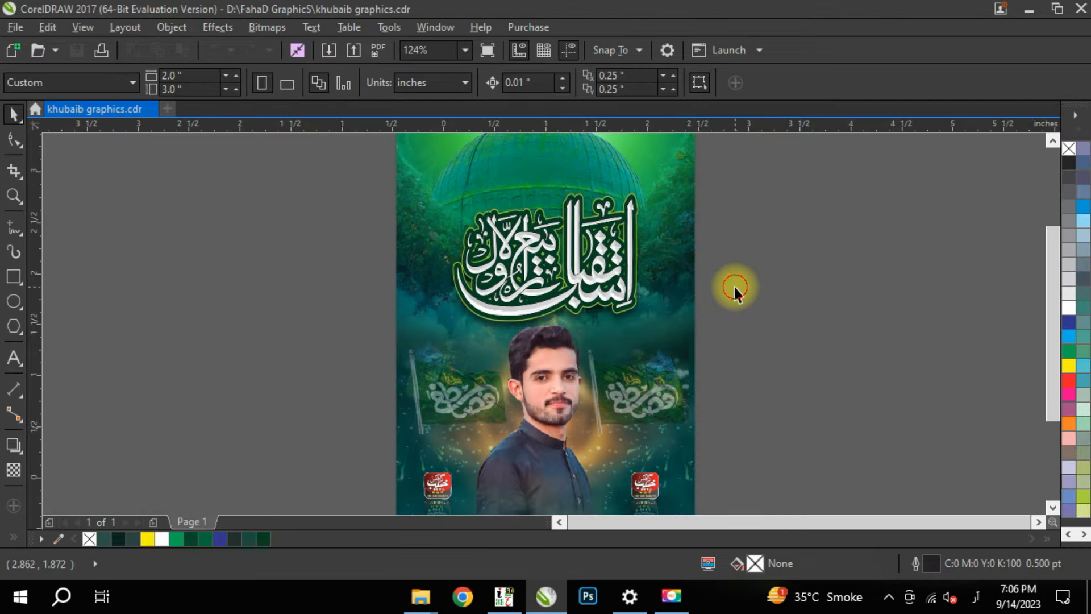
Step: Preview the whole poster in full-screen view and return to the drawing
key(F4)
key(F9)
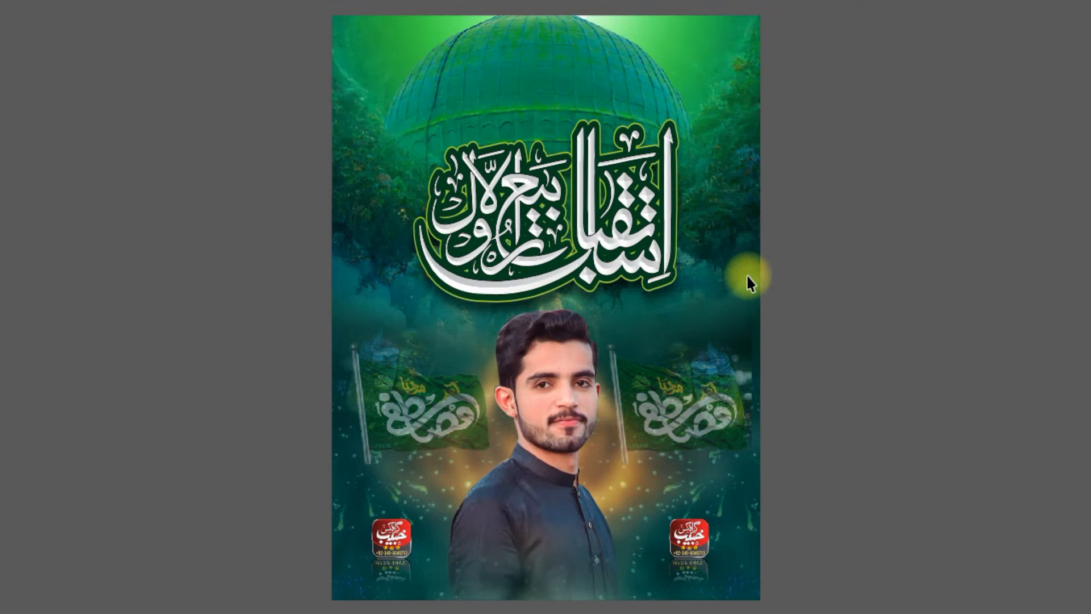
click(851, 186)
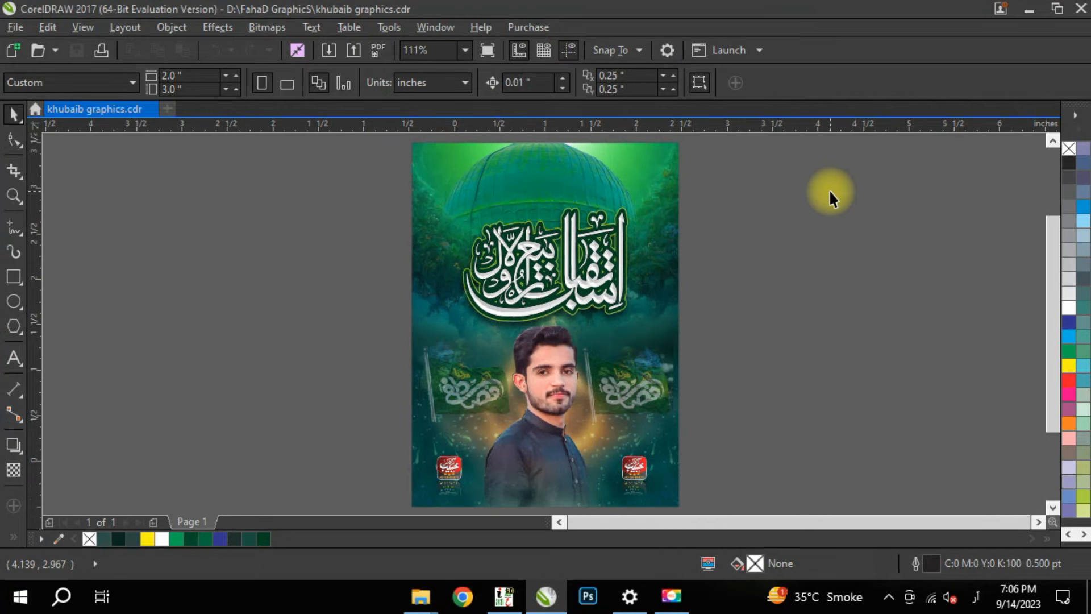
Step: Place a duplicate of the poster just to the left of the original
scroll(919, 295, down, 3)
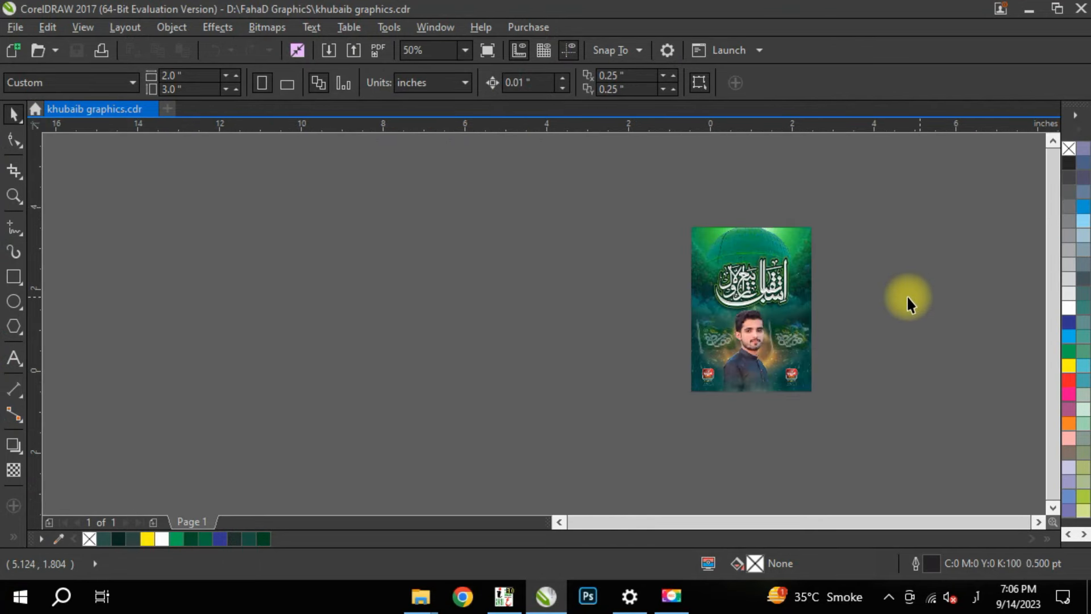
click(754, 318)
drag(754, 318, 625, 311)
key(z)
drag(843, 207, 332, 401)
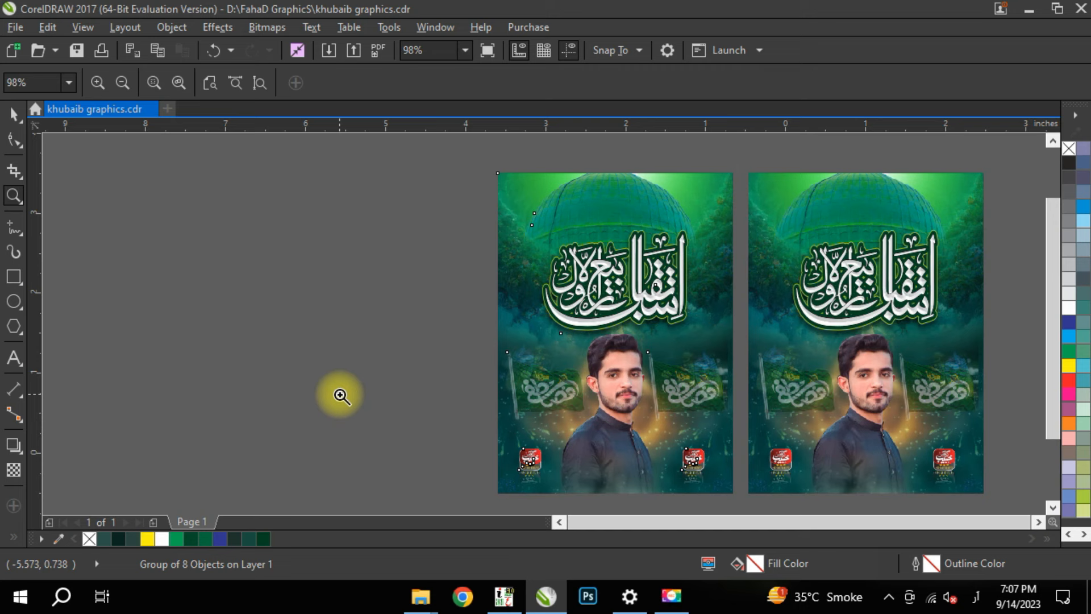
key(space)
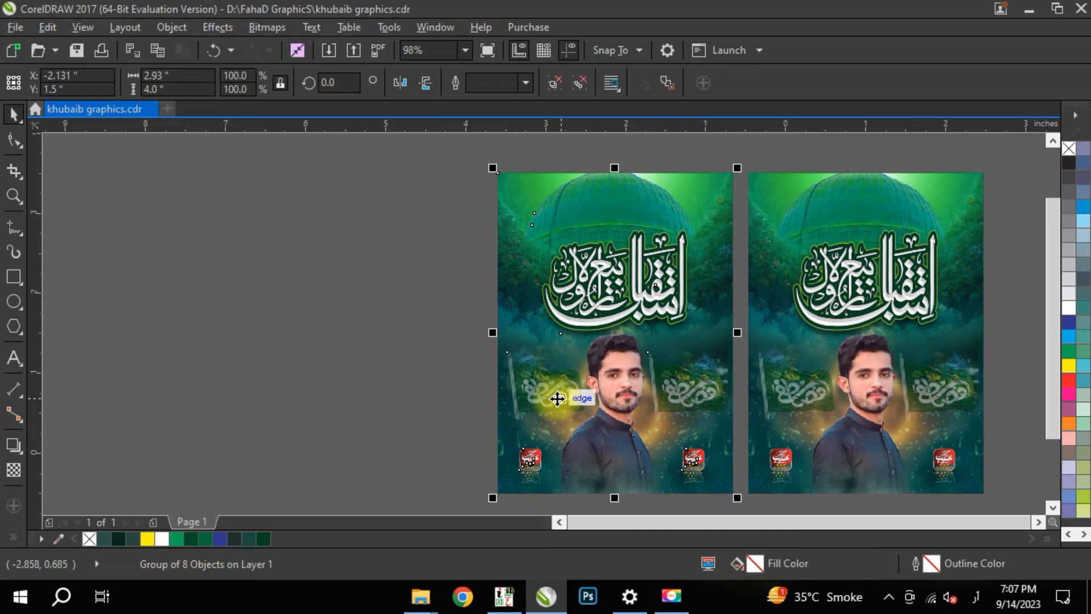
Step: Ungroup the duplicate poster and try moving only the beveled calligraphy layer away, undoing that move
key(ctrl+u)
key(ctrl+z)
click(631, 285)
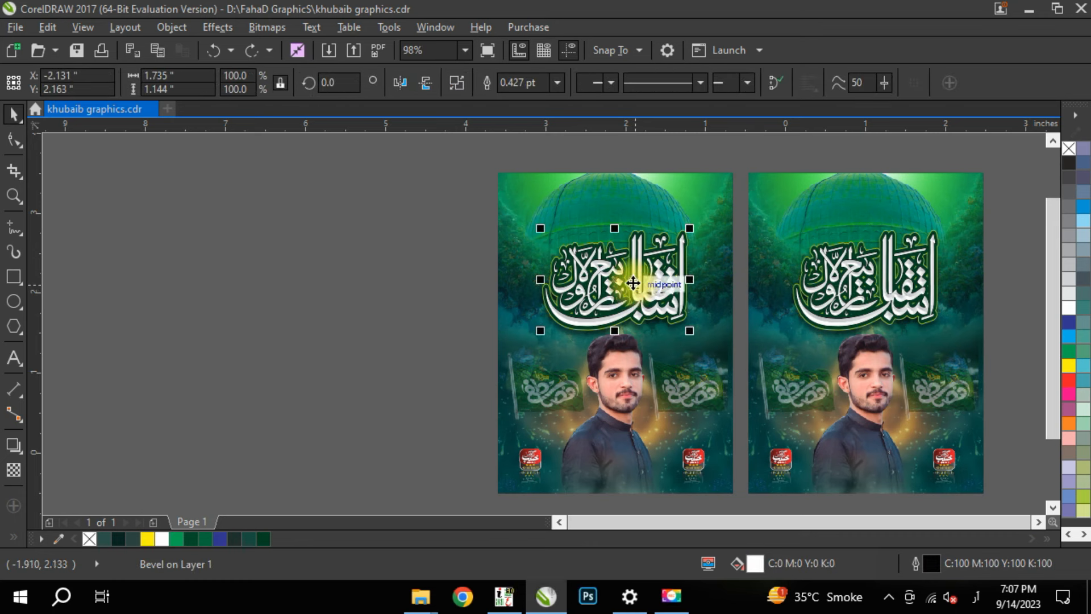
drag(633, 282, 282, 258)
key(ctrl+z)
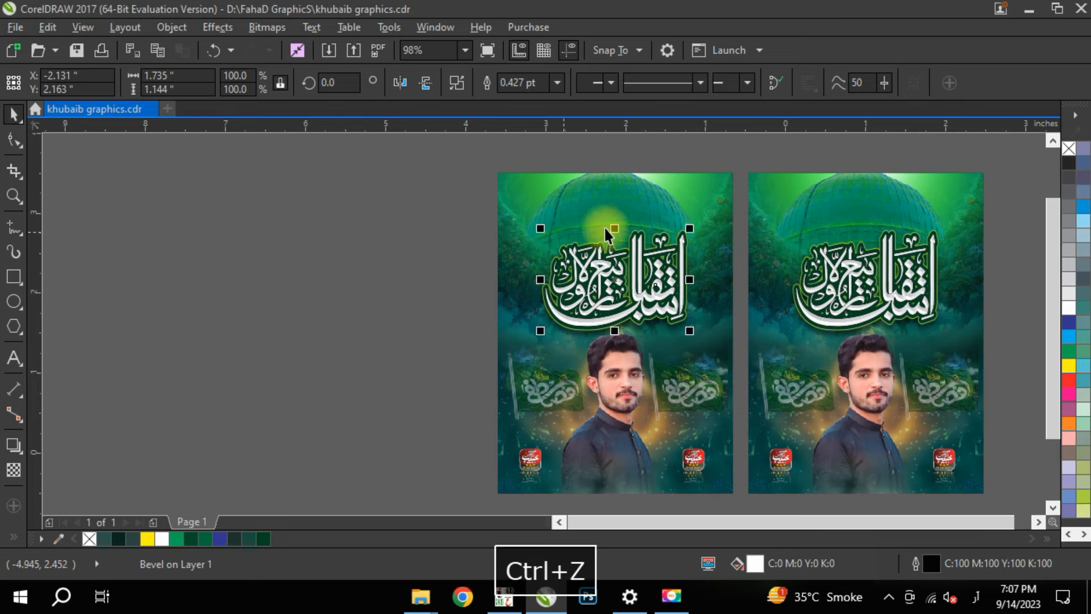
Step: Group all the calligraphy title's layers and move the group off the duplicate poster into the empty space on its left
drag(715, 222, 495, 359)
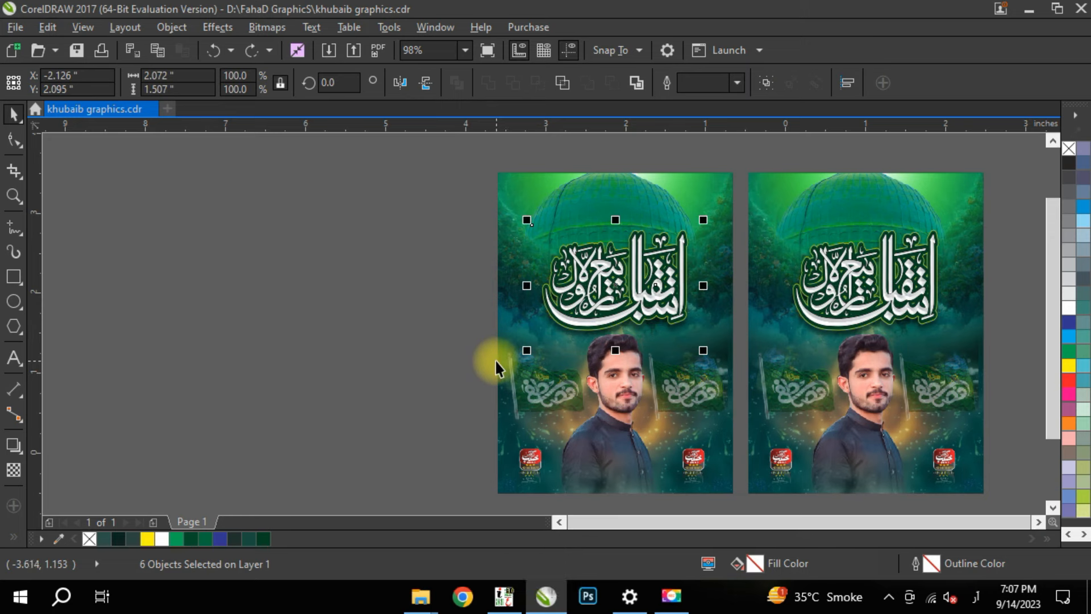
key(ctrl+g)
drag(623, 343, 287, 325)
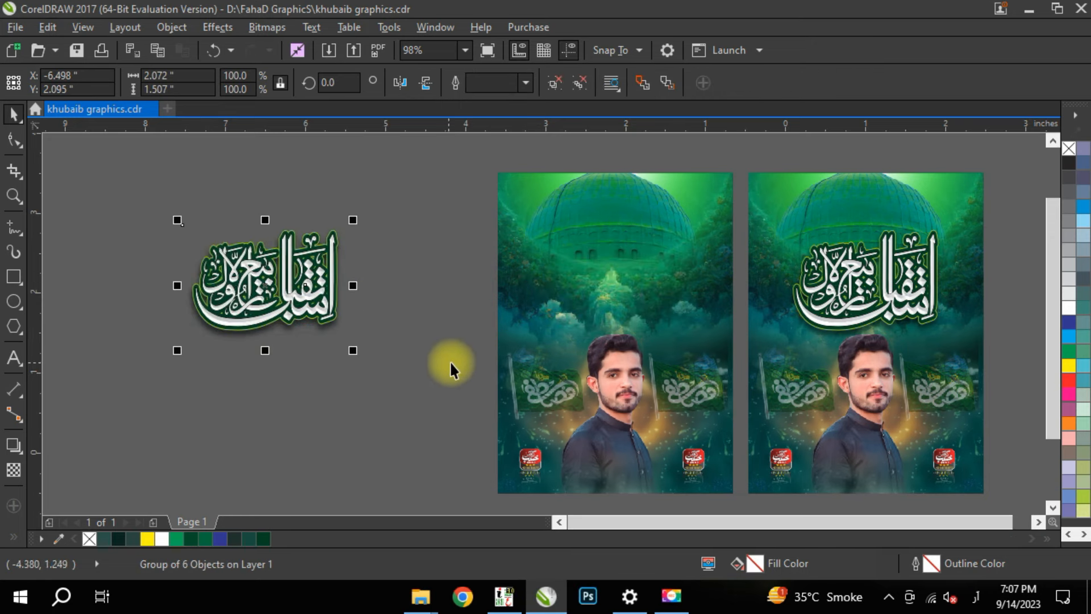
Step: Move the man's photo and both flags off the duplicate poster by repeating the calligraphy's offset
click(612, 397)
key(ctrl+r)
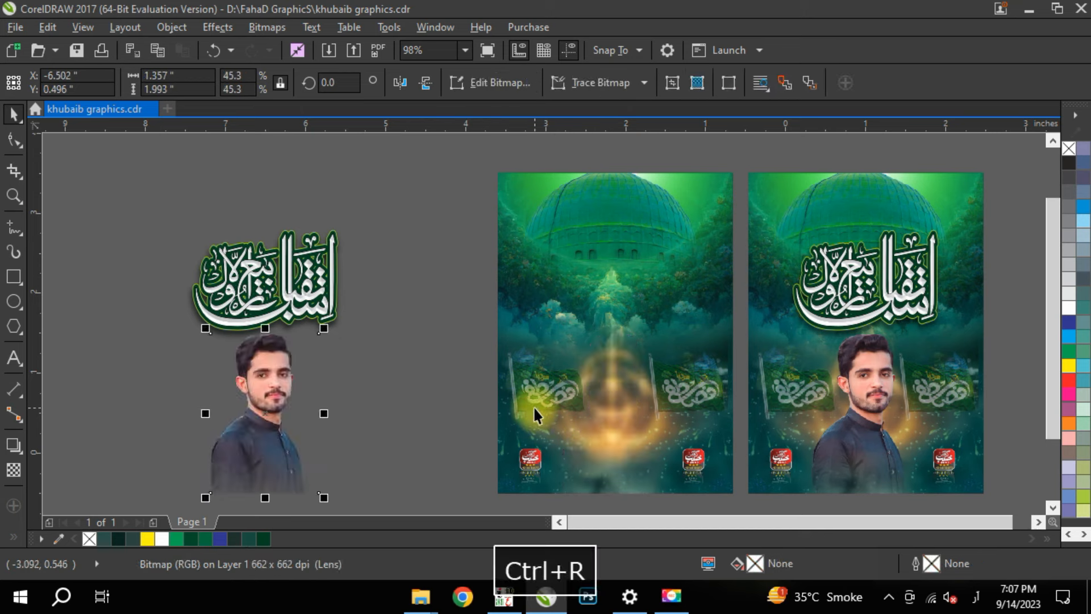
click(530, 393)
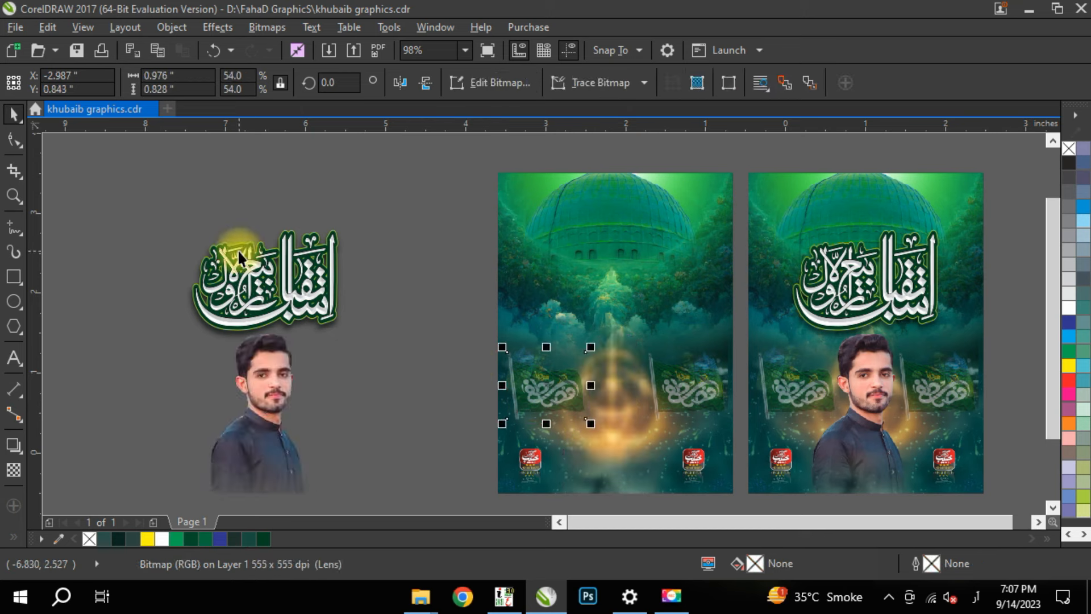
key(ctrl+r)
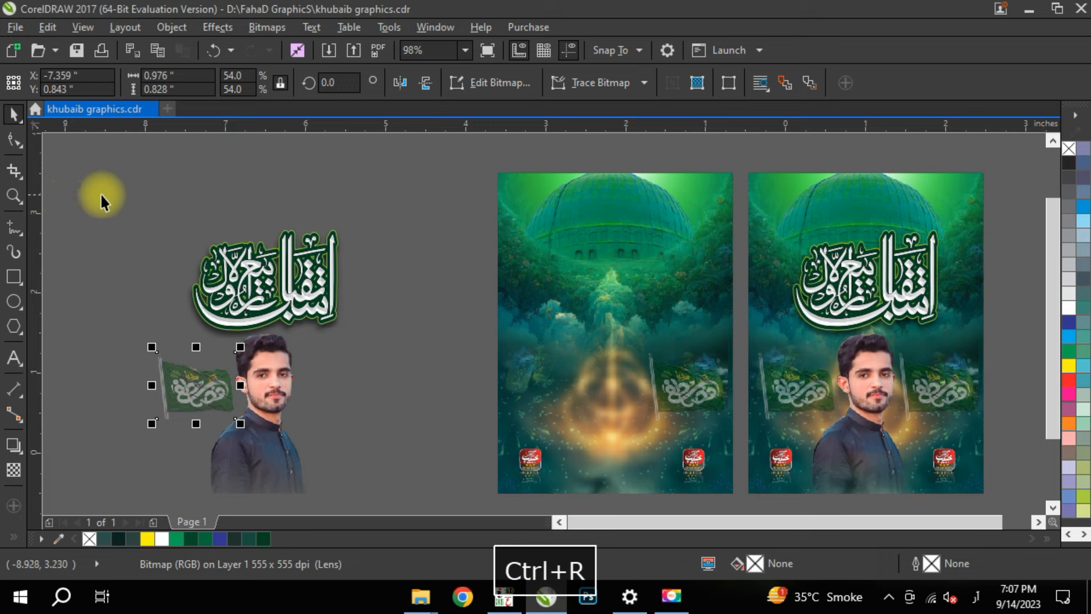
click(689, 386)
key(ctrl+r)
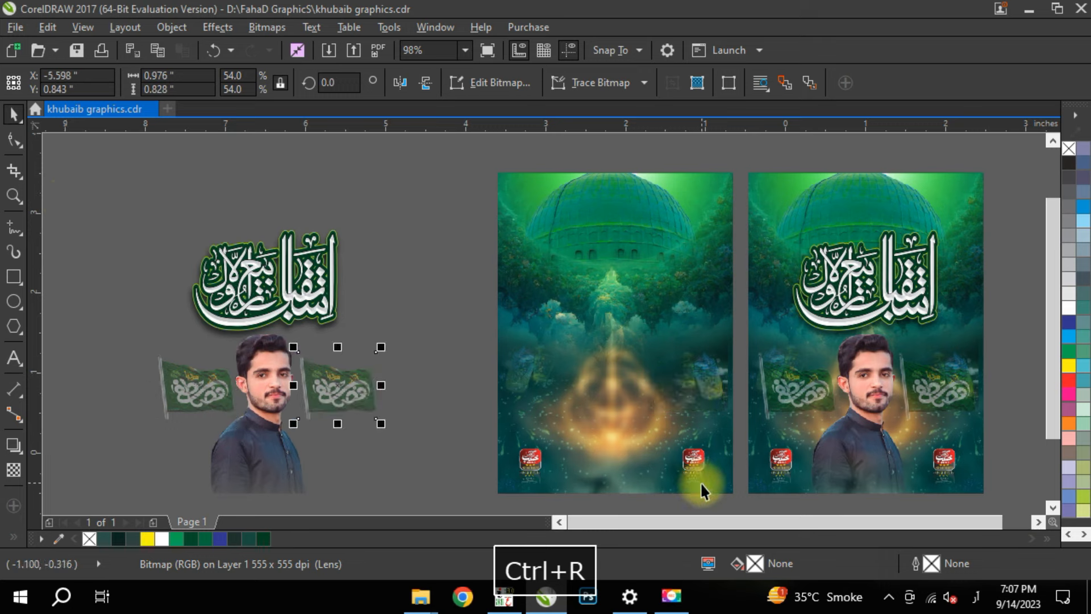
Step: Move both red logo badges and their reflections off the duplicate poster by repeating the same offset
click(701, 469)
key(ctrl+r)
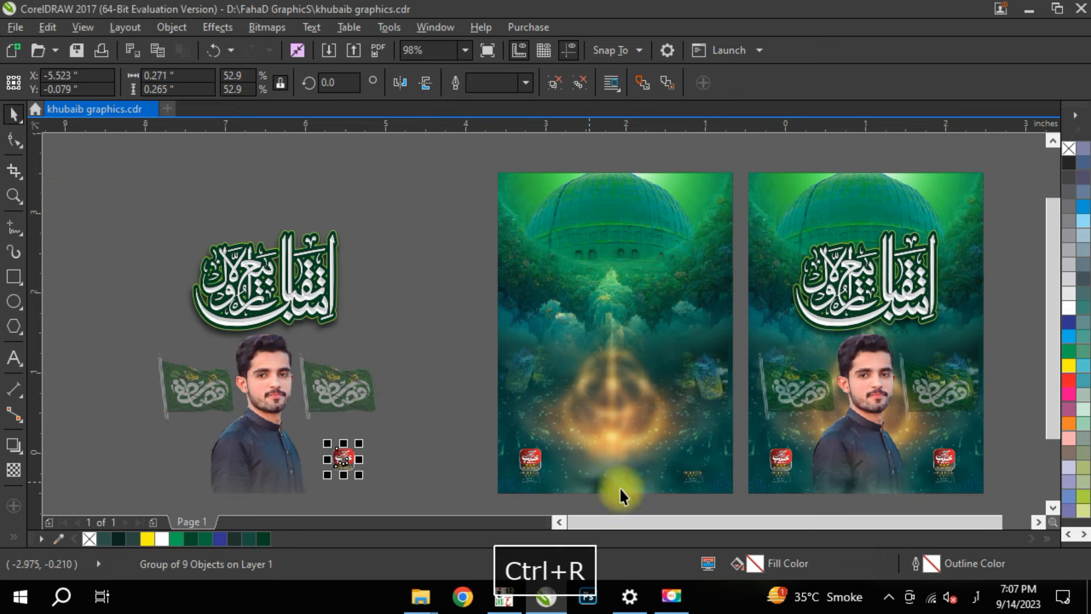
click(695, 475)
key(ctrl+r)
click(526, 475)
key(ctrl+r)
click(528, 469)
key(ctrl+r)
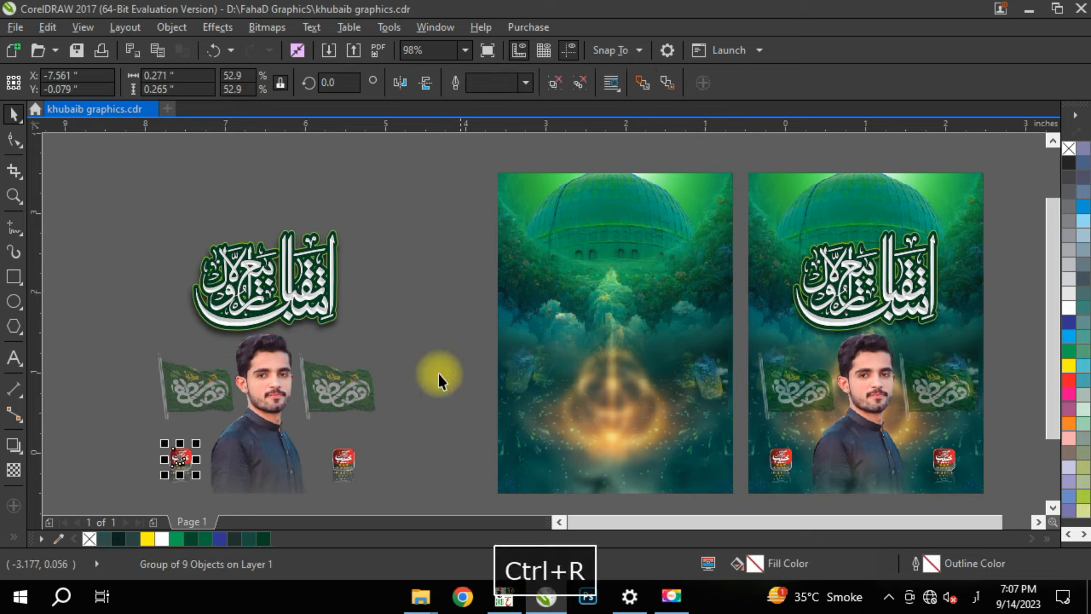
Step: Examine the edges of the separated calligraphy title and the right flag's lettering at high magnification
key(z)
drag(395, 209, 173, 351)
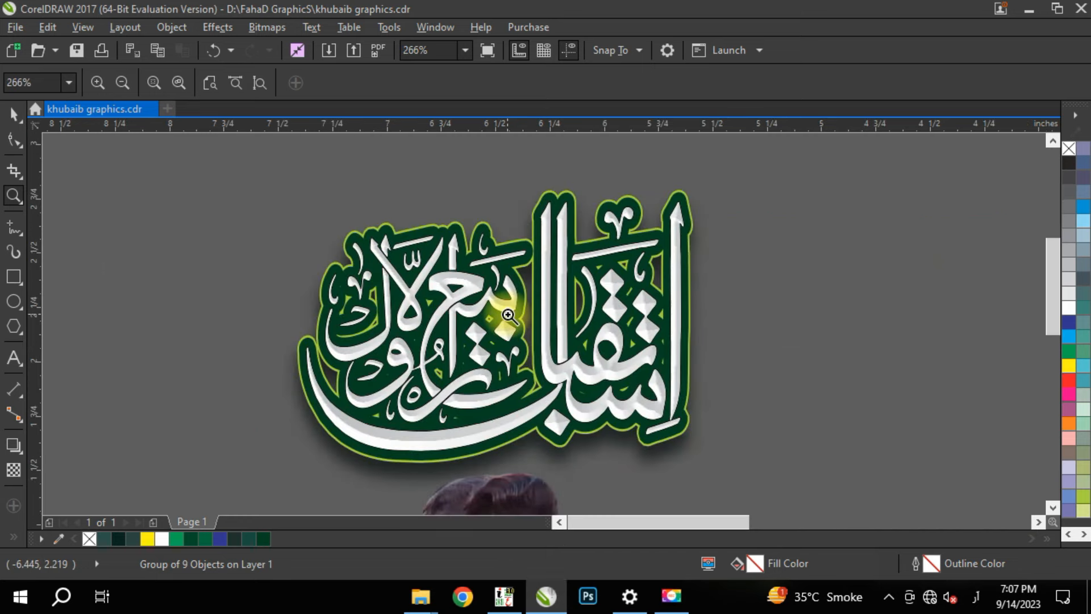
click(496, 285)
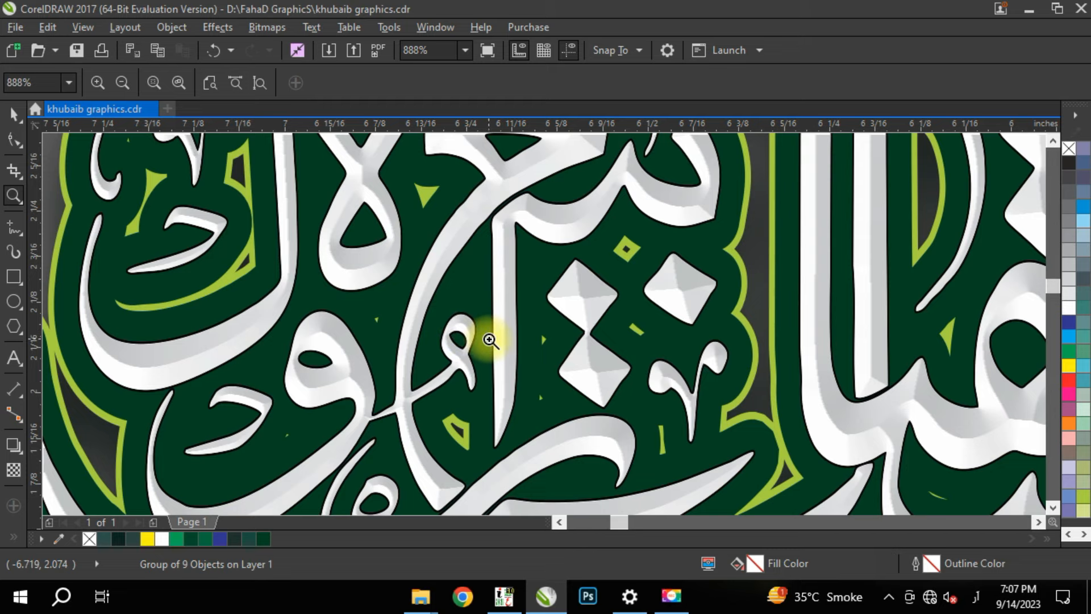
click(490, 340)
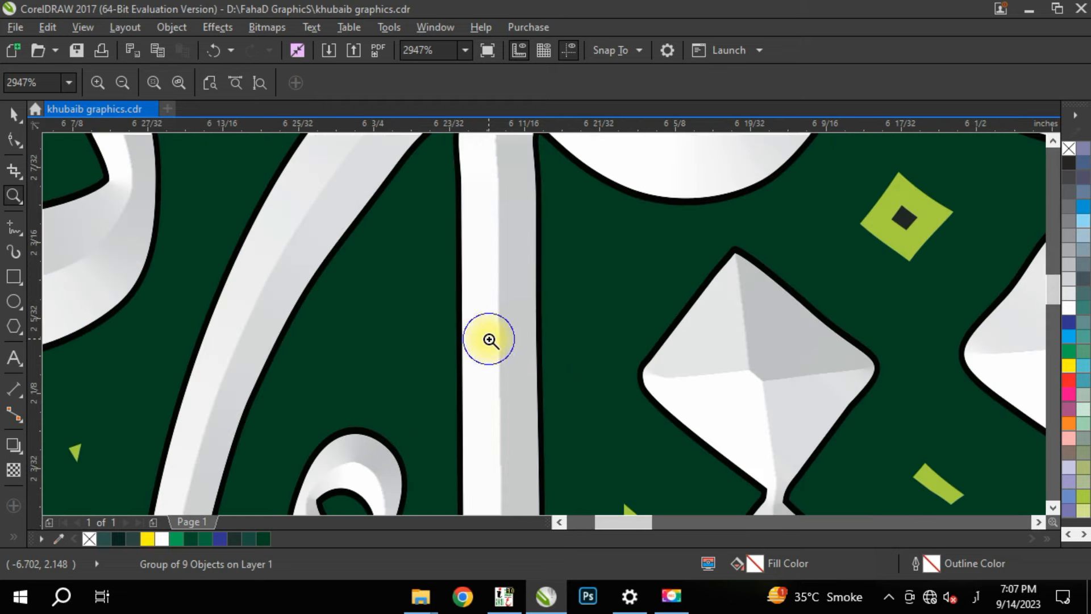
right_click(489, 340)
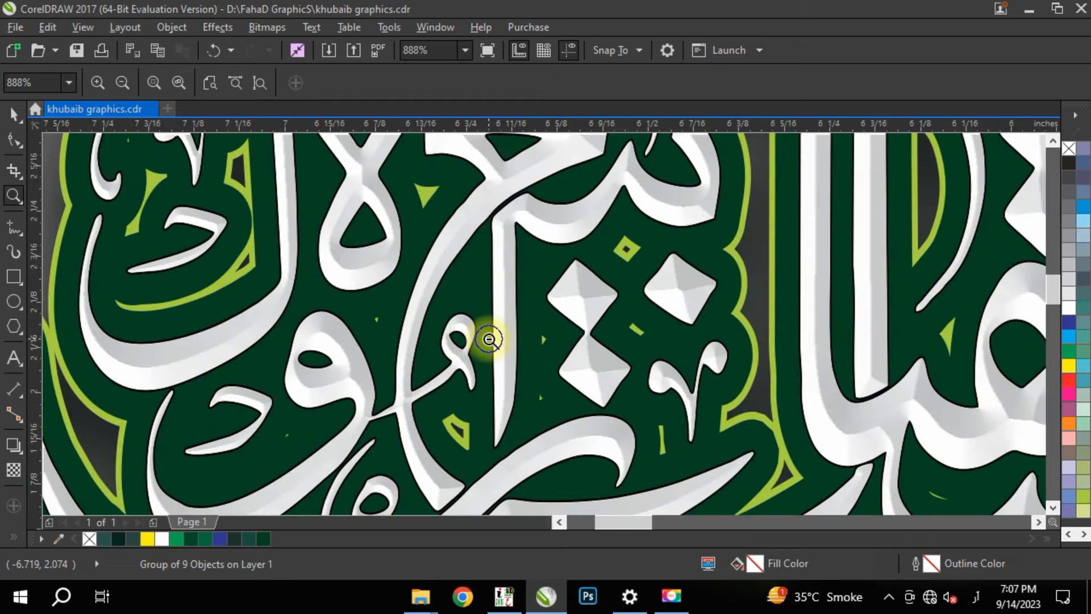
right_click(490, 340)
key(F4)
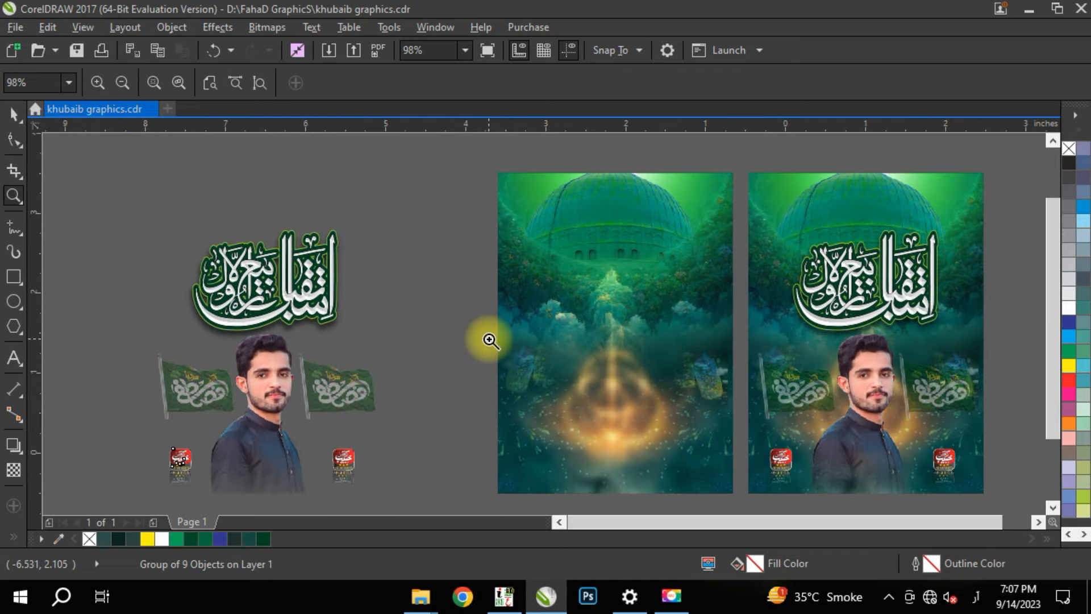
drag(364, 376, 334, 401)
drag(459, 296, 233, 453)
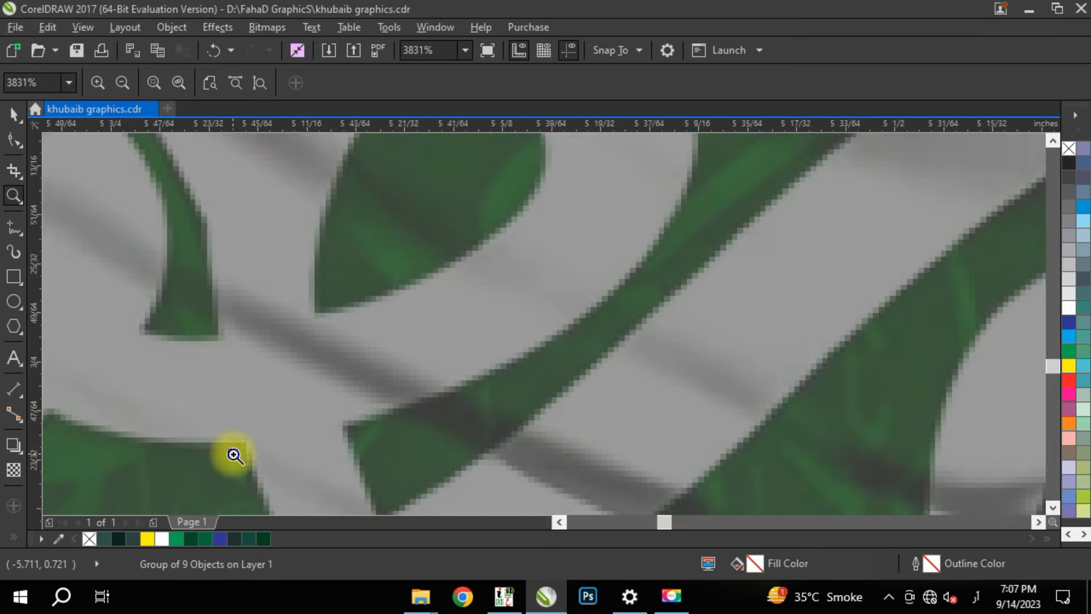
right_click(234, 455)
right_click(233, 455)
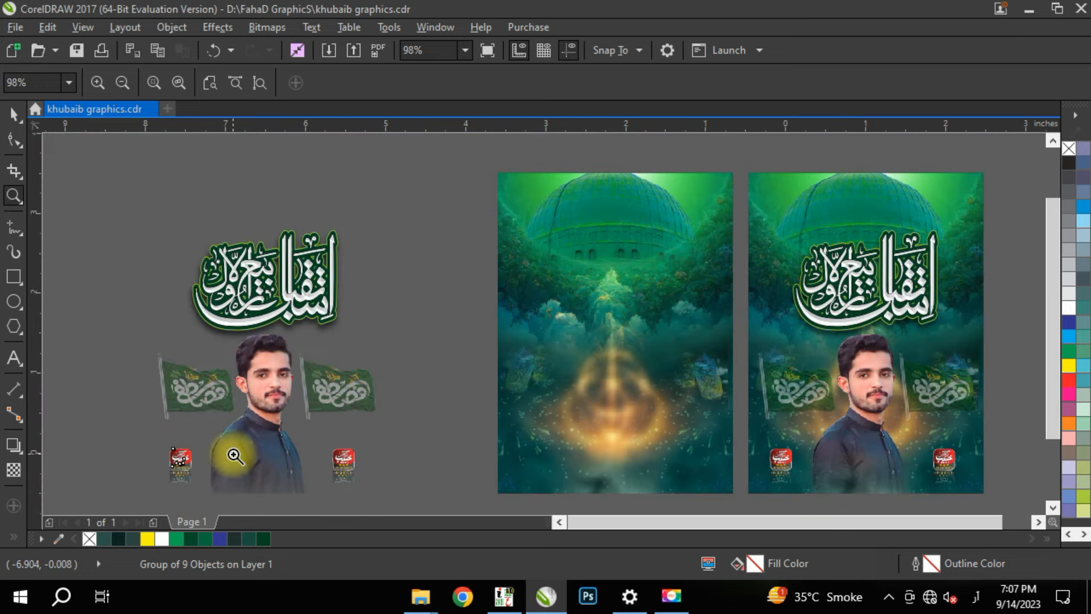
key(space)
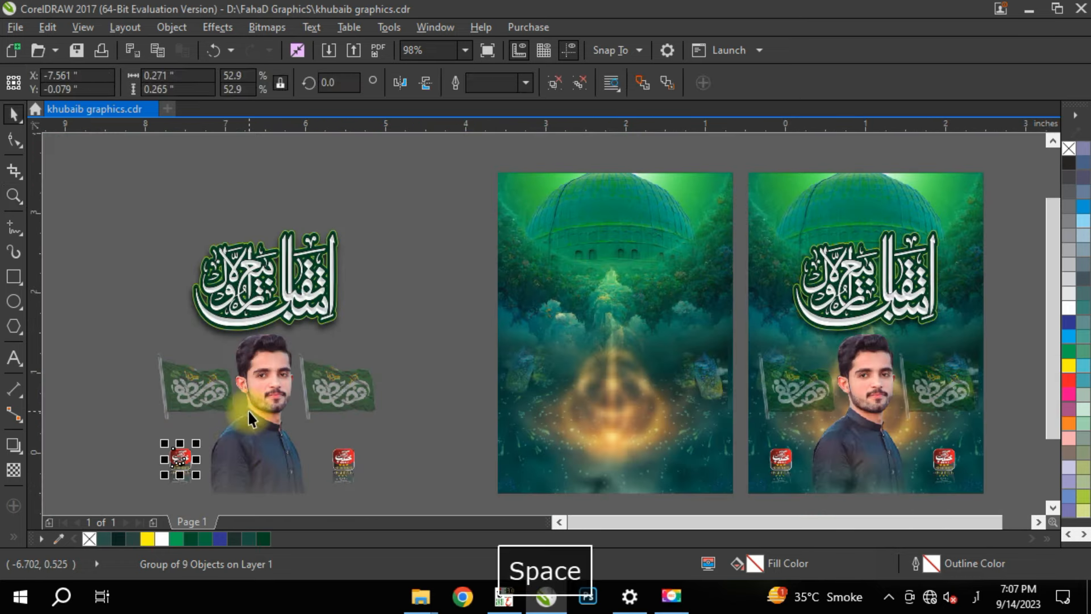
Step: Place a duplicate of the separated calligraphy group to its left
key(z)
drag(371, 194, 186, 352)
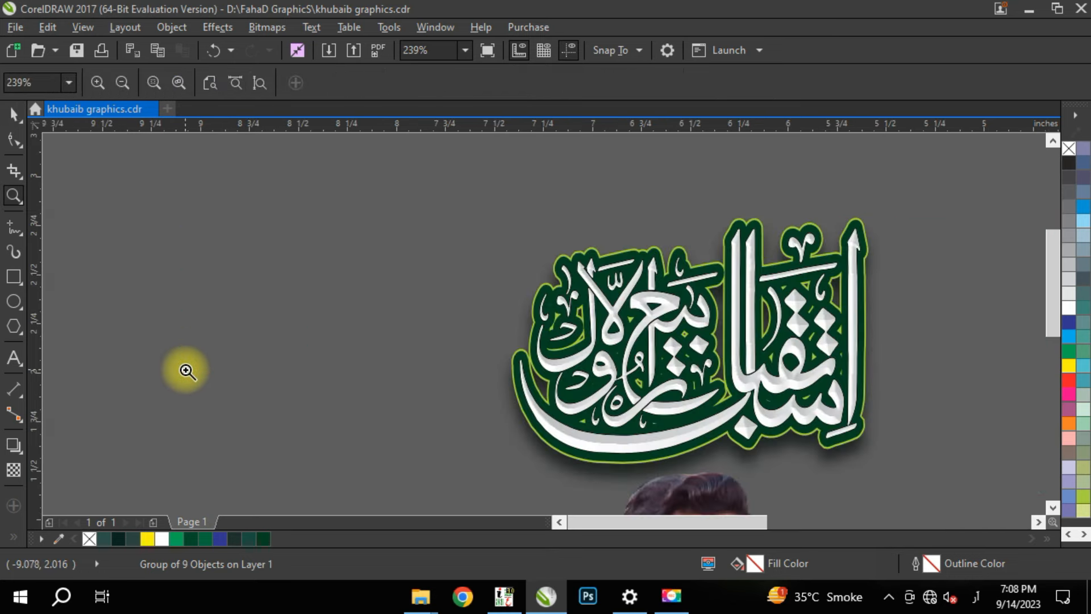
key(space)
click(715, 364)
drag(728, 361, 292, 351)
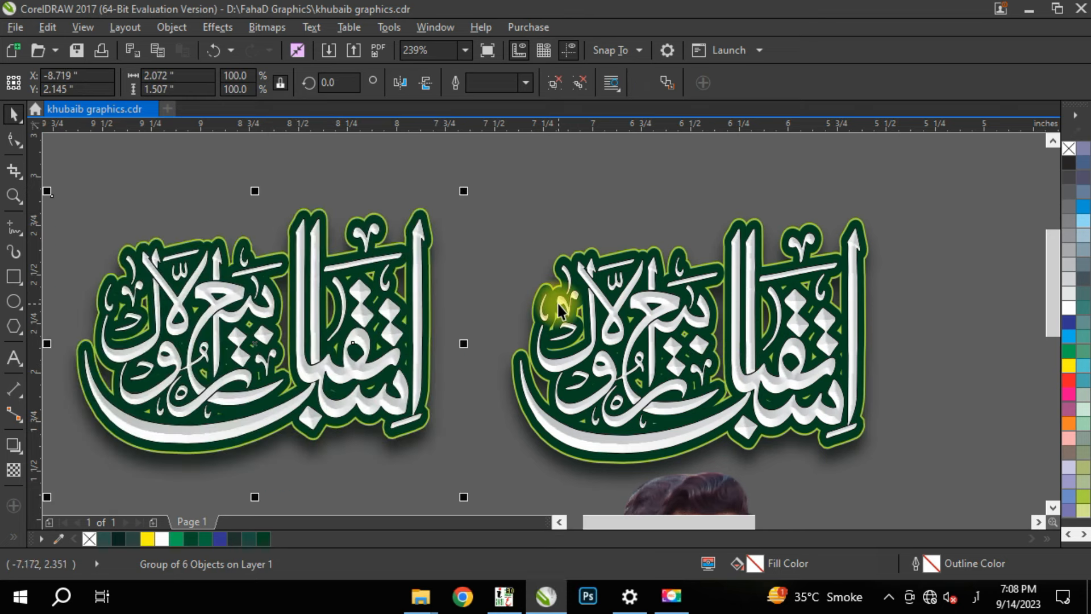
Step: Ungroup the copied calligraphy and clear its drop shadow
key(z)
drag(628, 173, 157, 357)
key(space)
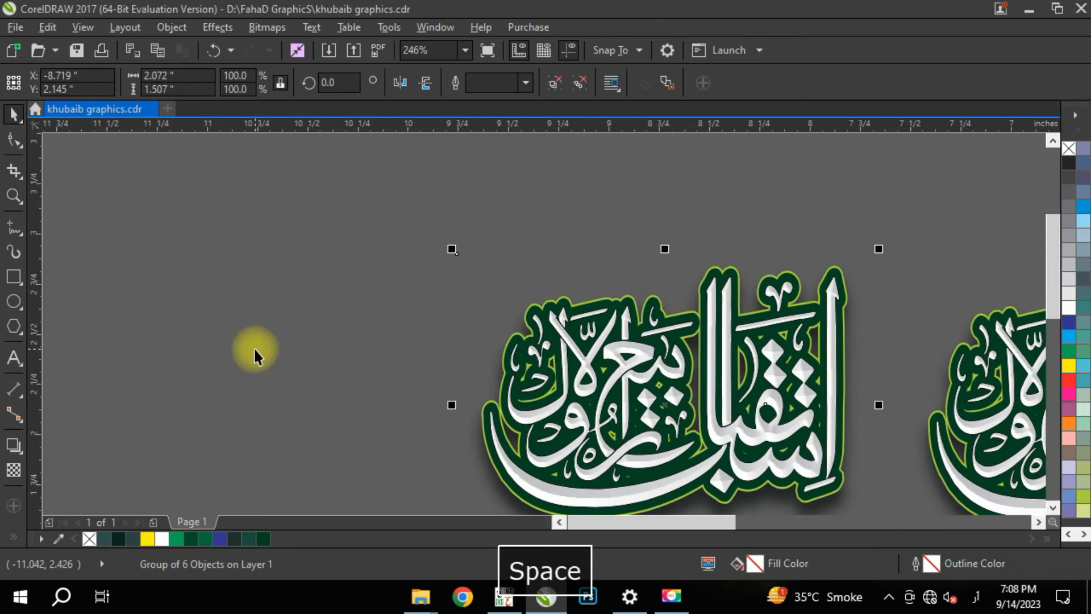
key(ctrl+u)
click(255, 348)
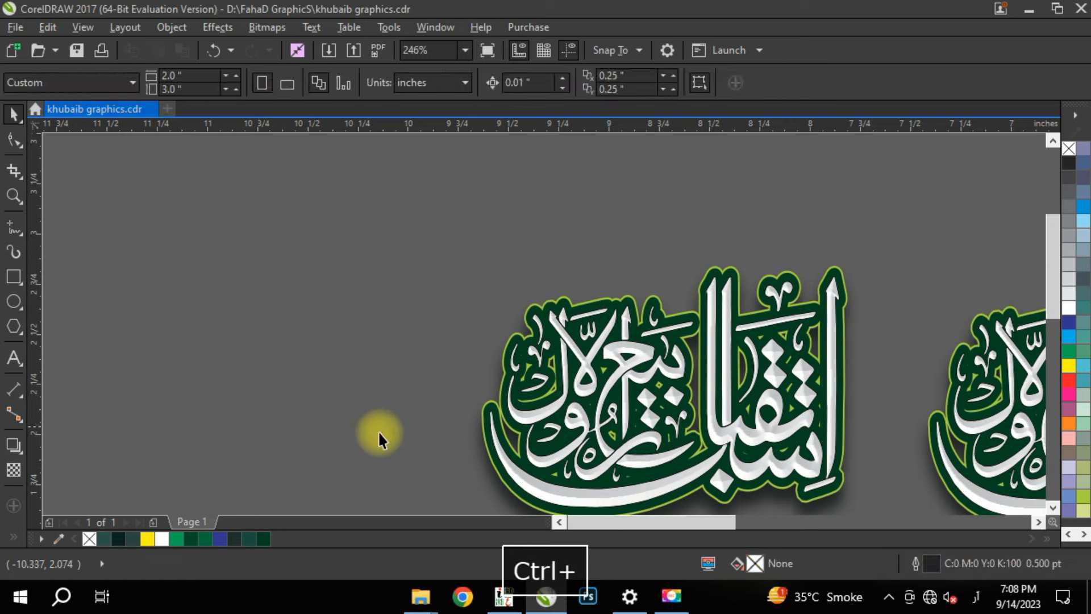
click(499, 446)
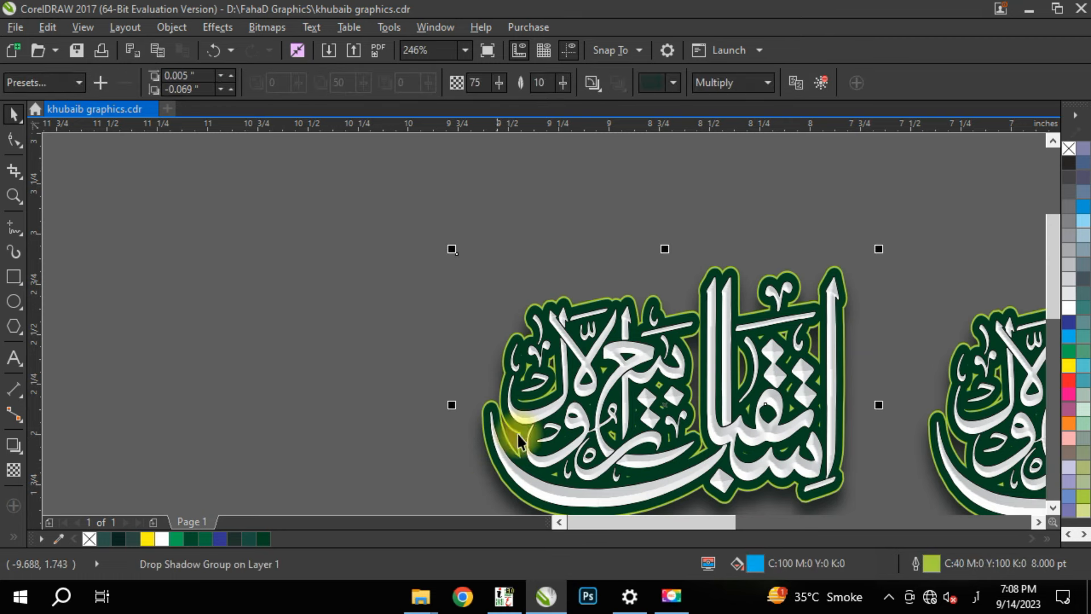
click(821, 82)
Step: Spread the copied calligraphy's layers apart, separating the dark green outline, lime outline, beveled lettering and plain white lettering
drag(619, 418, 311, 225)
drag(662, 383, 205, 419)
drag(598, 397, 679, 180)
Step: Delete all the spread-out layers of the copied calligraphy
click(625, 359)
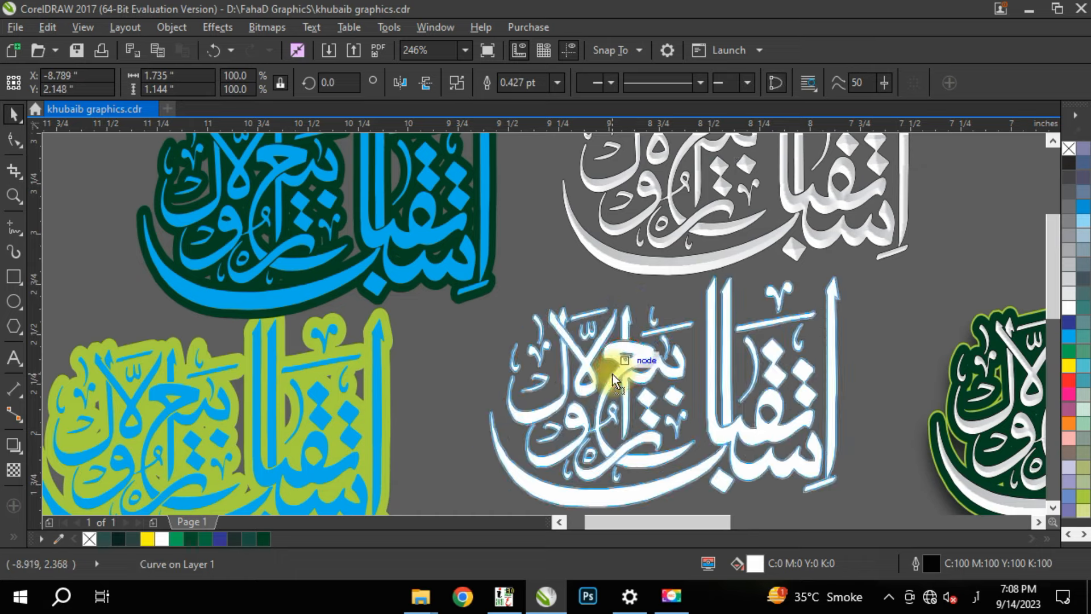
shift+click(274, 368)
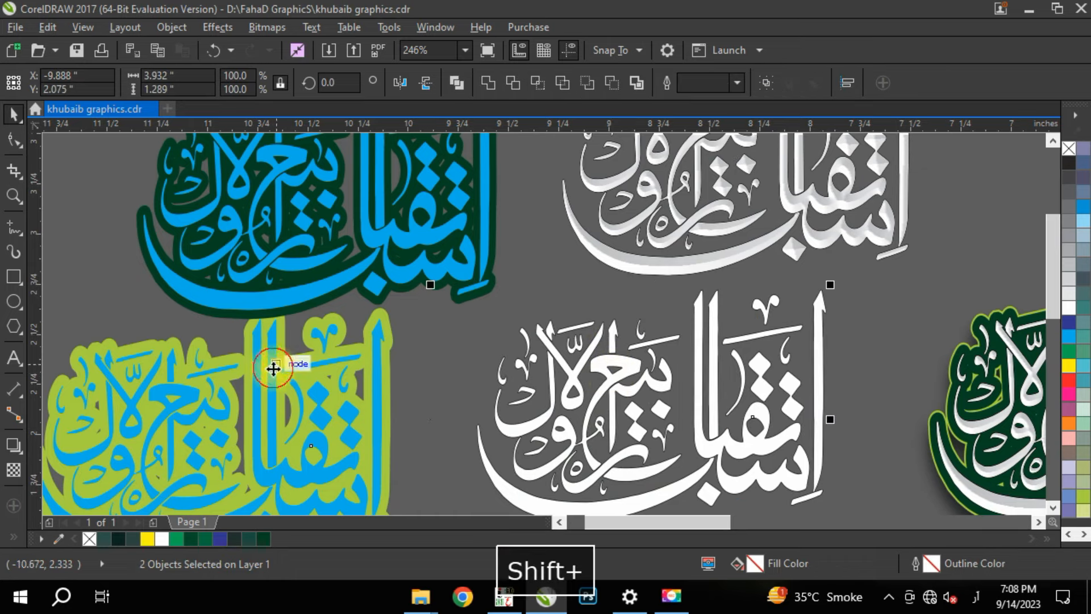
shift+click(635, 179)
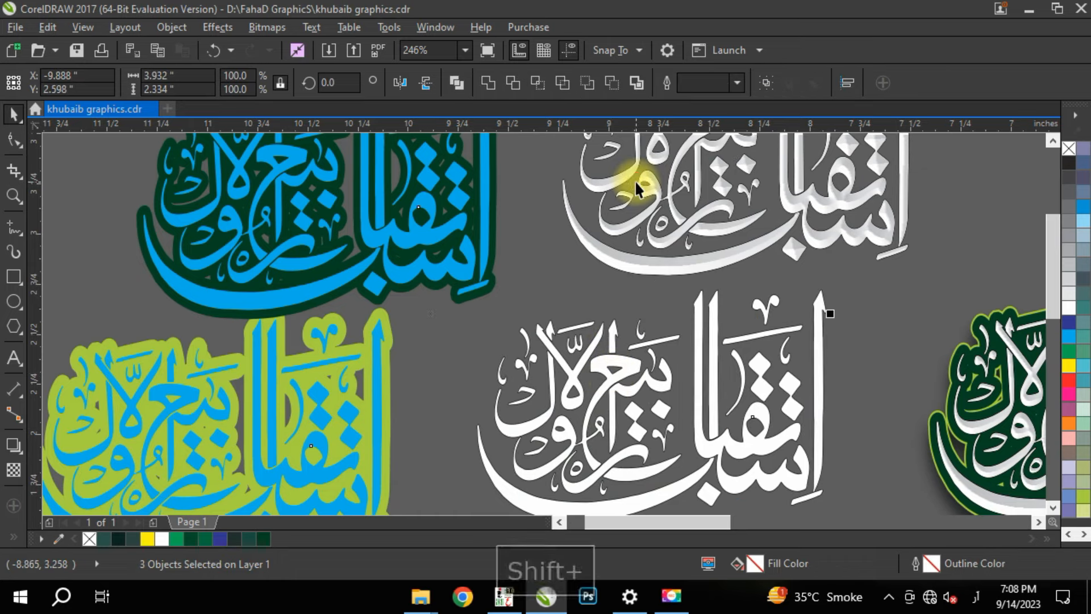
key(Delete)
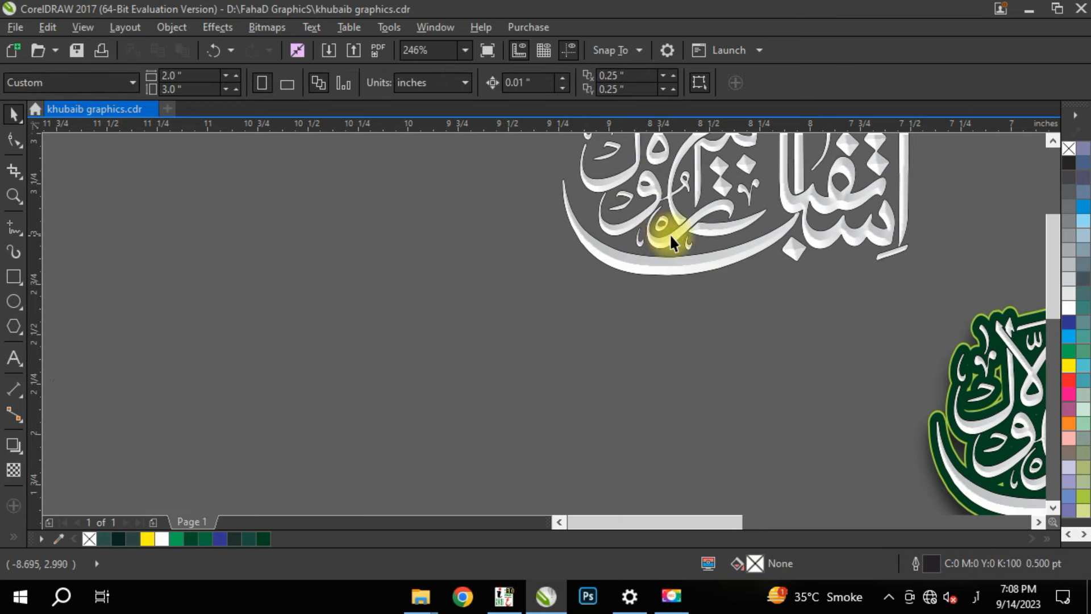
key(Delete)
Step: Open the duplicate poster's PowerClip contents and delete the spare dome image lying far outside the frame
scroll(315, 292, down, 3)
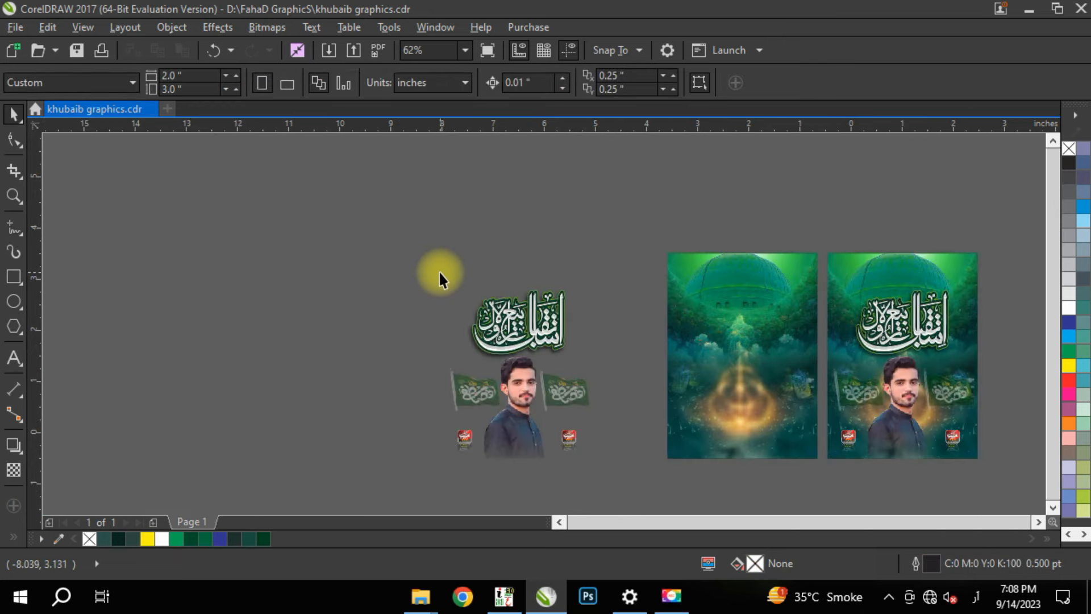
click(803, 282)
double_click(769, 316)
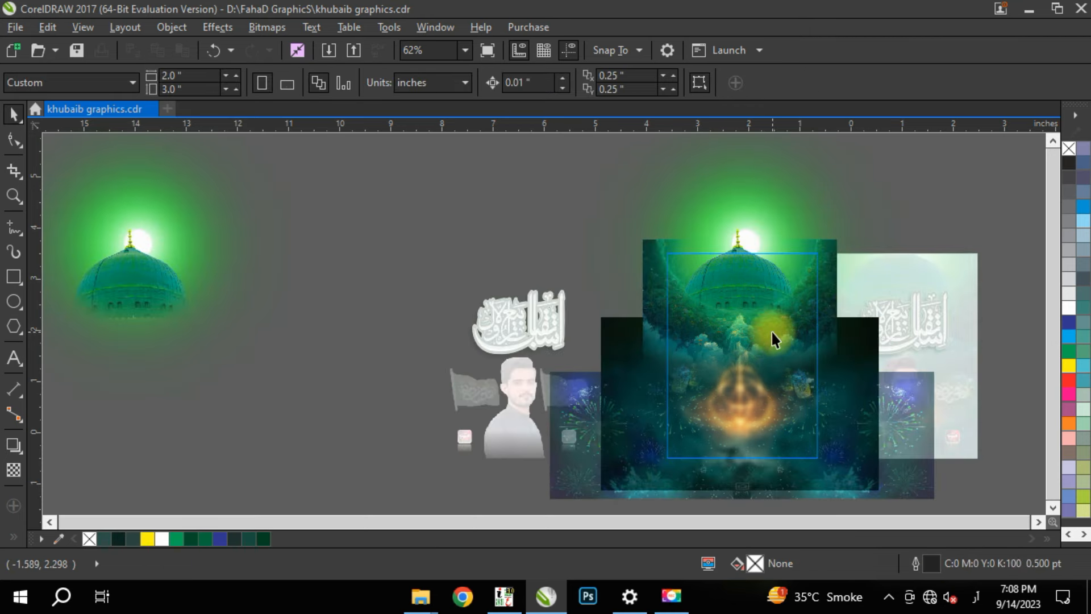
click(131, 282)
key(Delete)
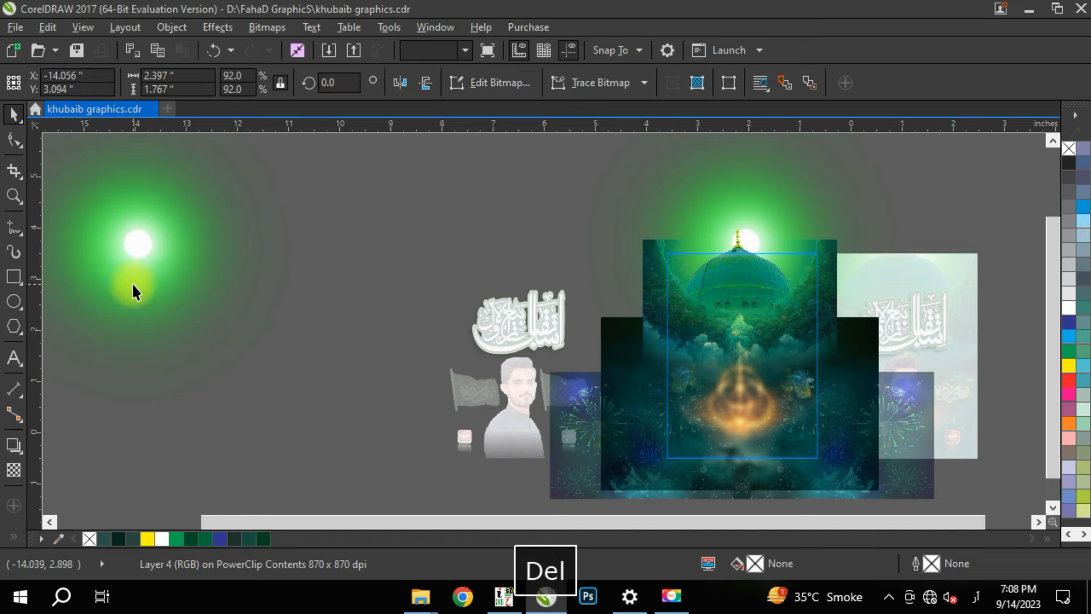
Step: Preview Hue/Saturation/Lightness hue shifts of 22, -11, -22 and -37 on the green glow behind the dome, and cancel the adjustment
click(706, 377)
key(ctrl+u)
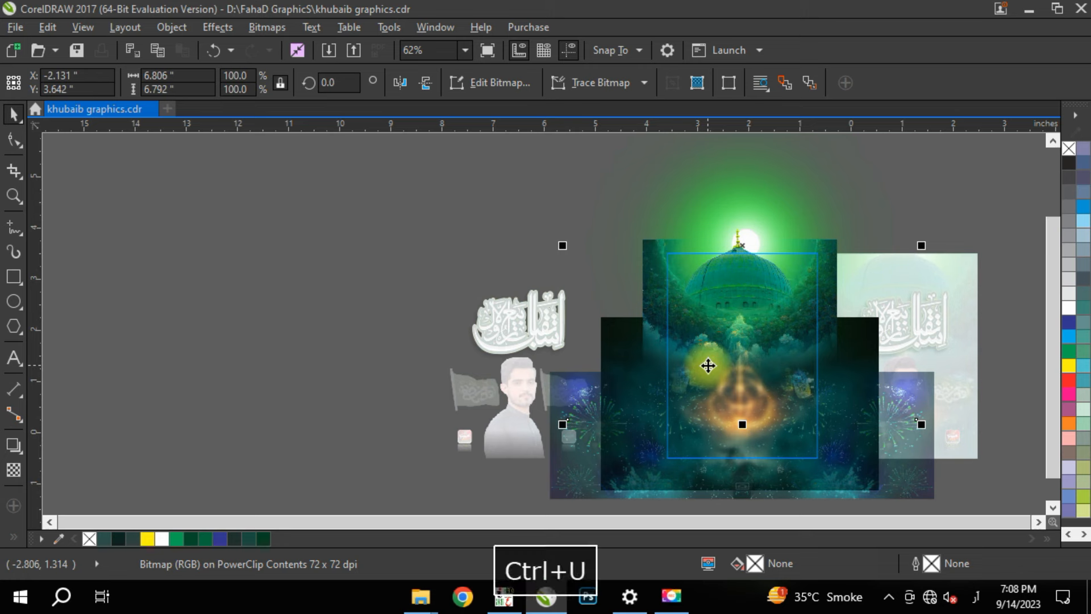
click(221, 322)
click(785, 206)
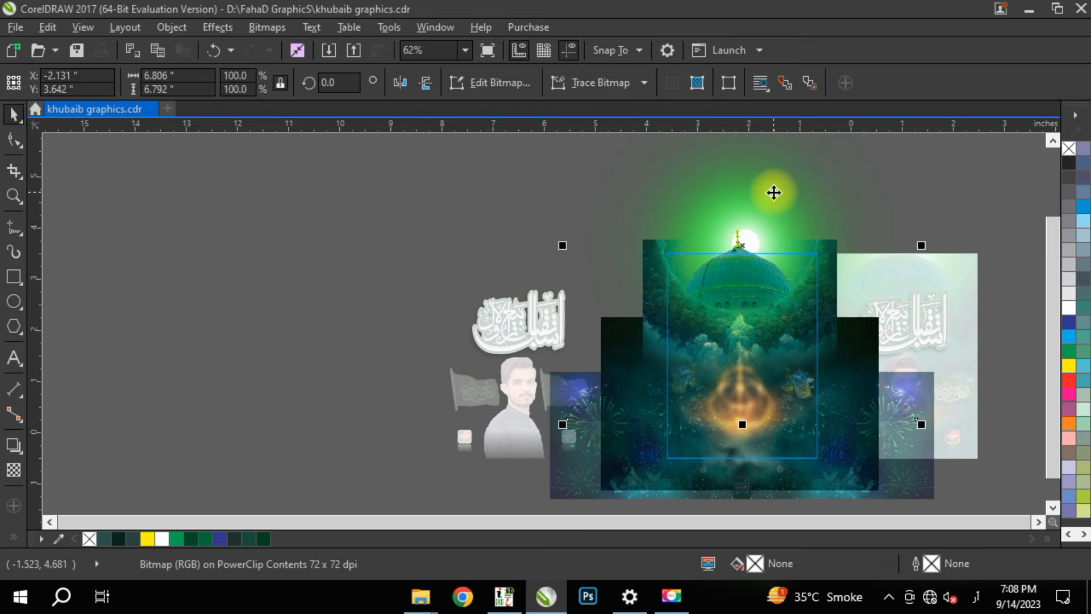
key(ctrl+shift+u)
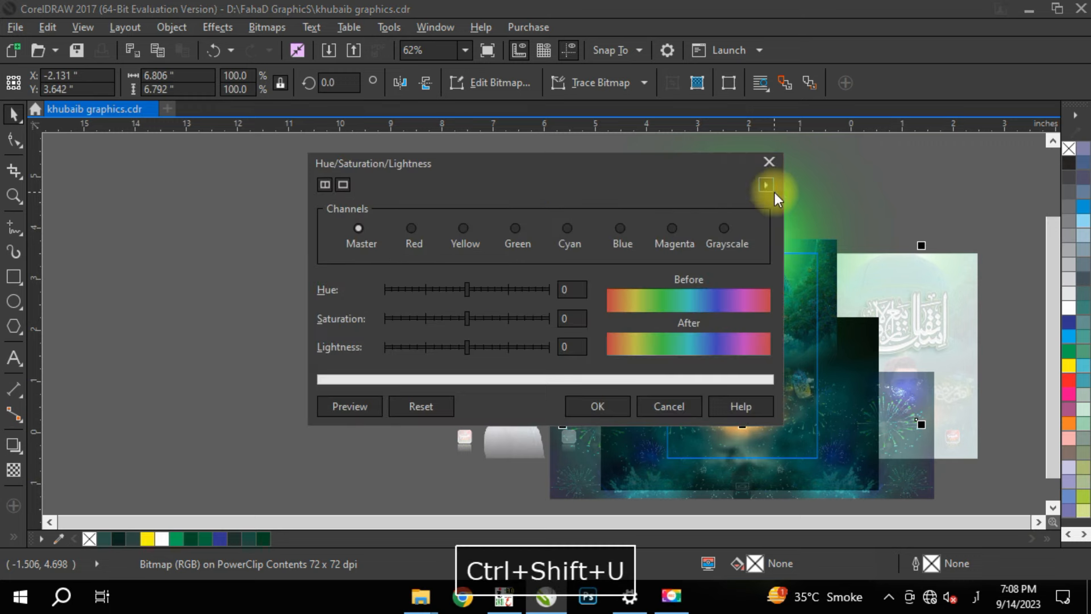
drag(575, 161, 466, 161)
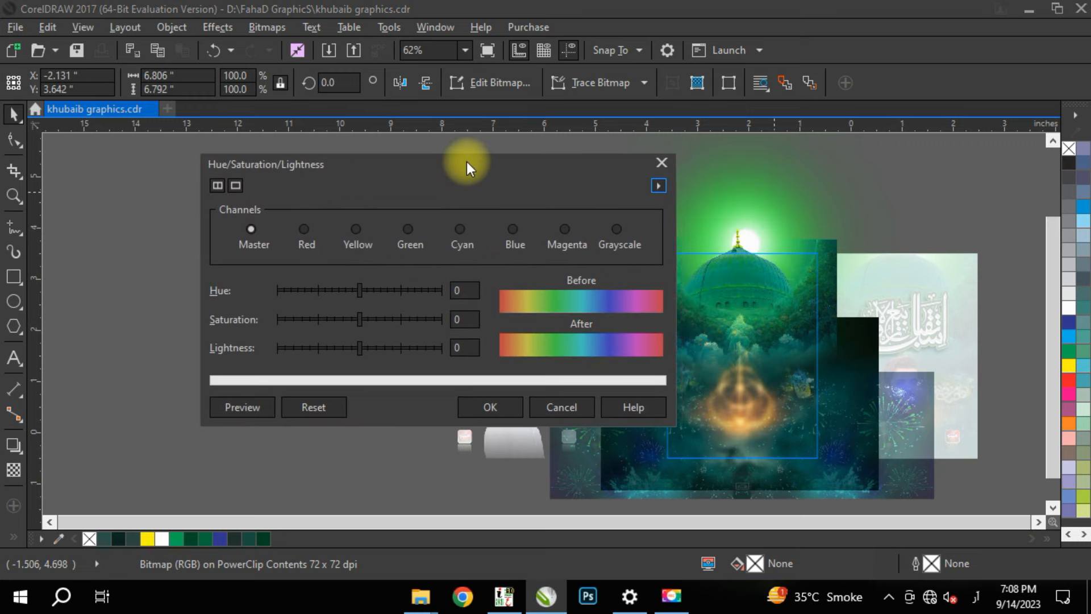
click(369, 285)
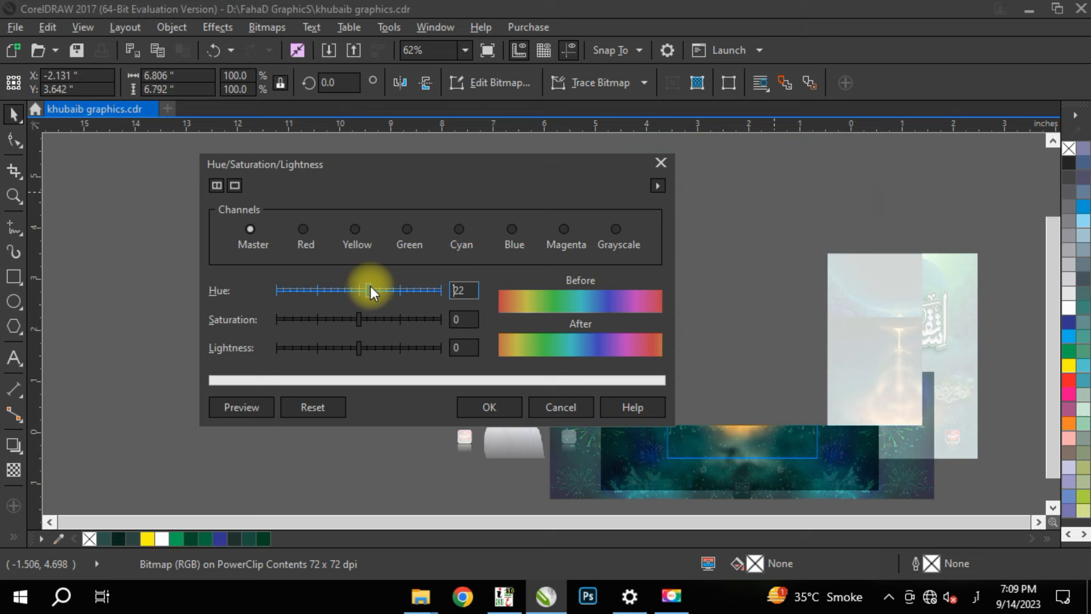
drag(363, 288, 350, 288)
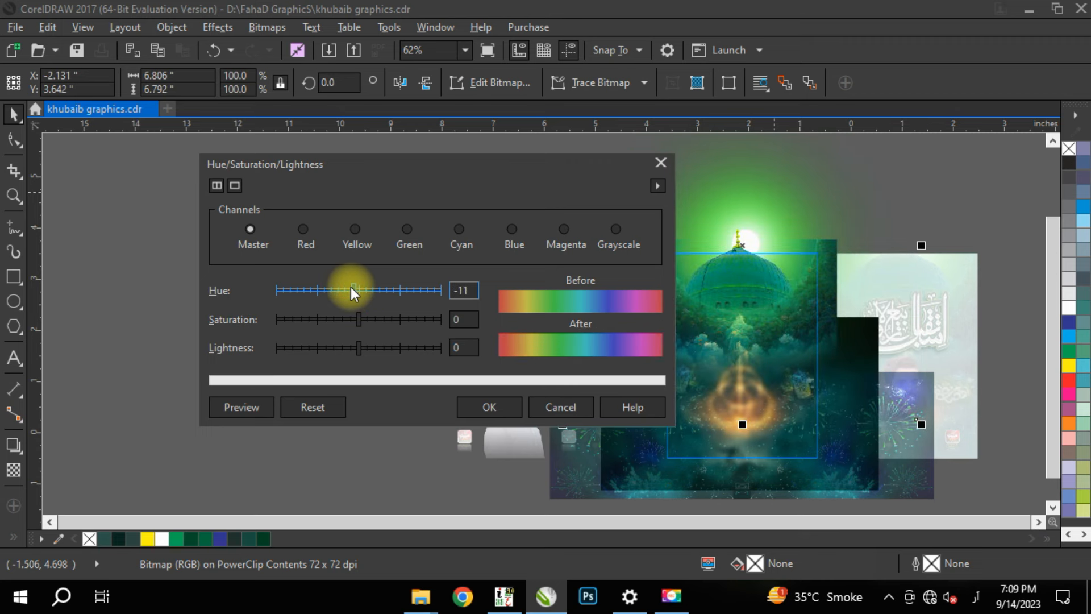
click(349, 287)
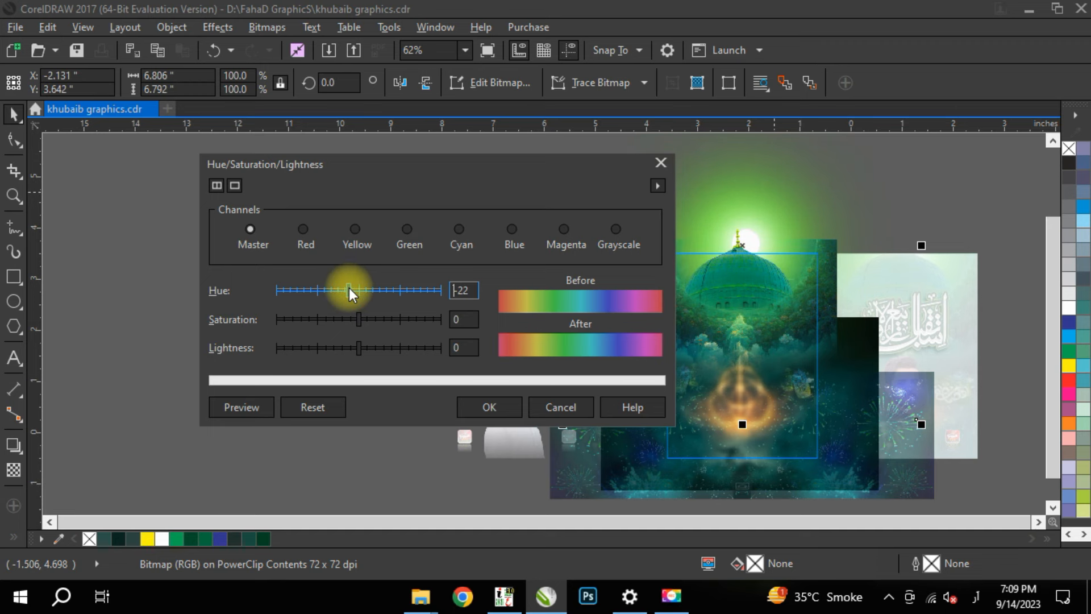
drag(349, 288, 342, 291)
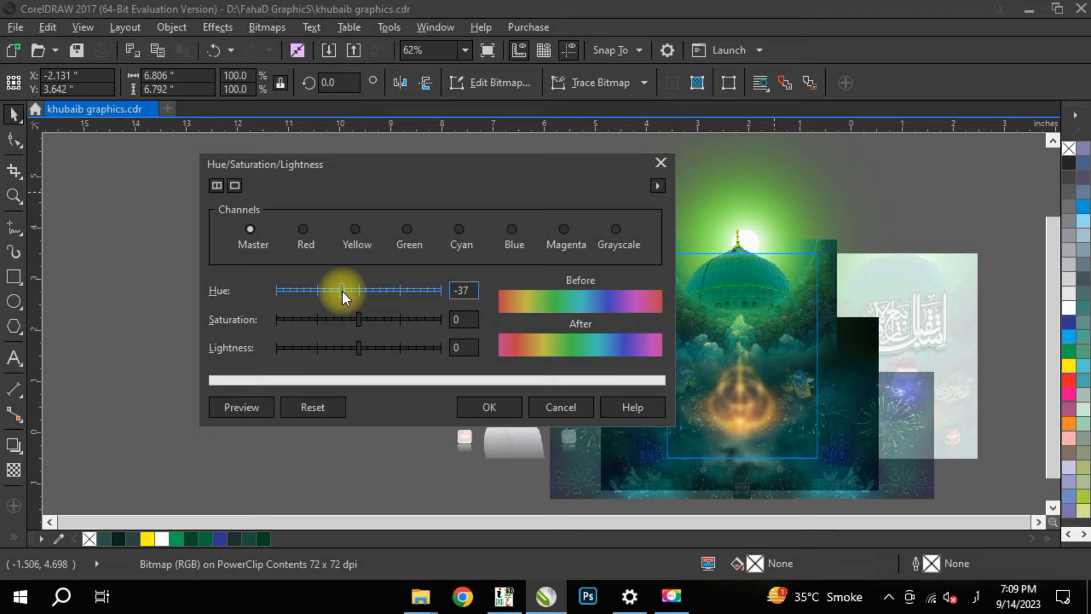
click(578, 412)
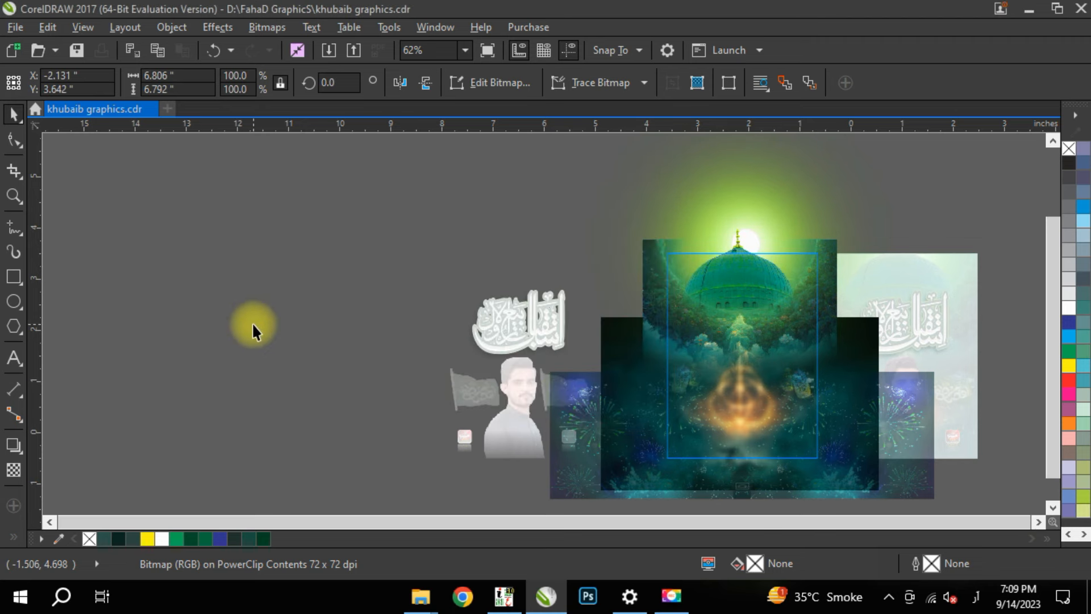
Step: Move the green glow and the green dome about 13 inches left, out of the PowerClip frame
drag(750, 222, 99, 248)
key(F4)
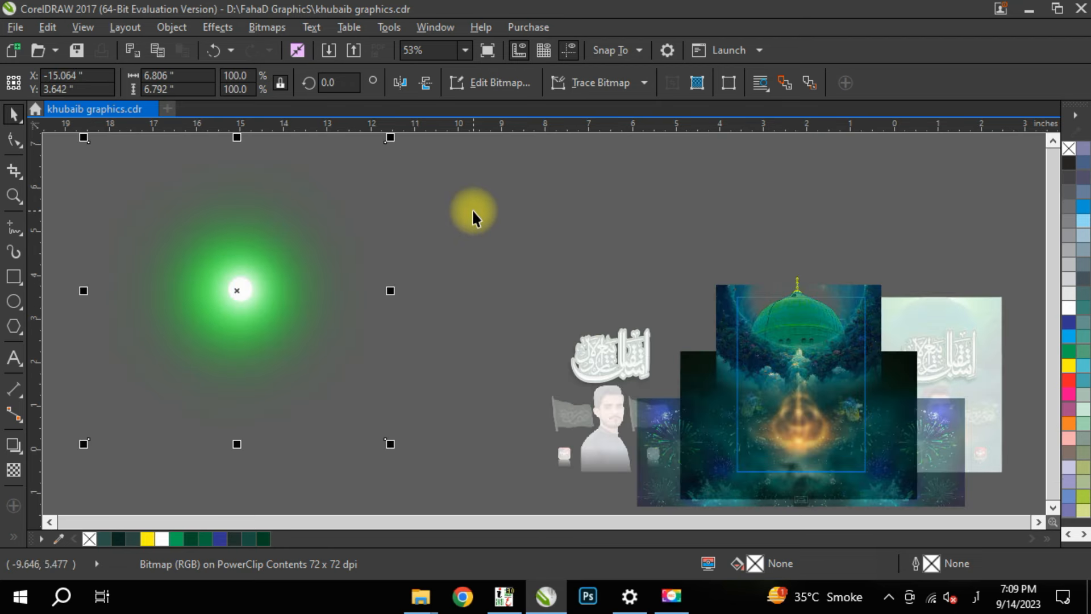
click(777, 318)
key(ctrl+r)
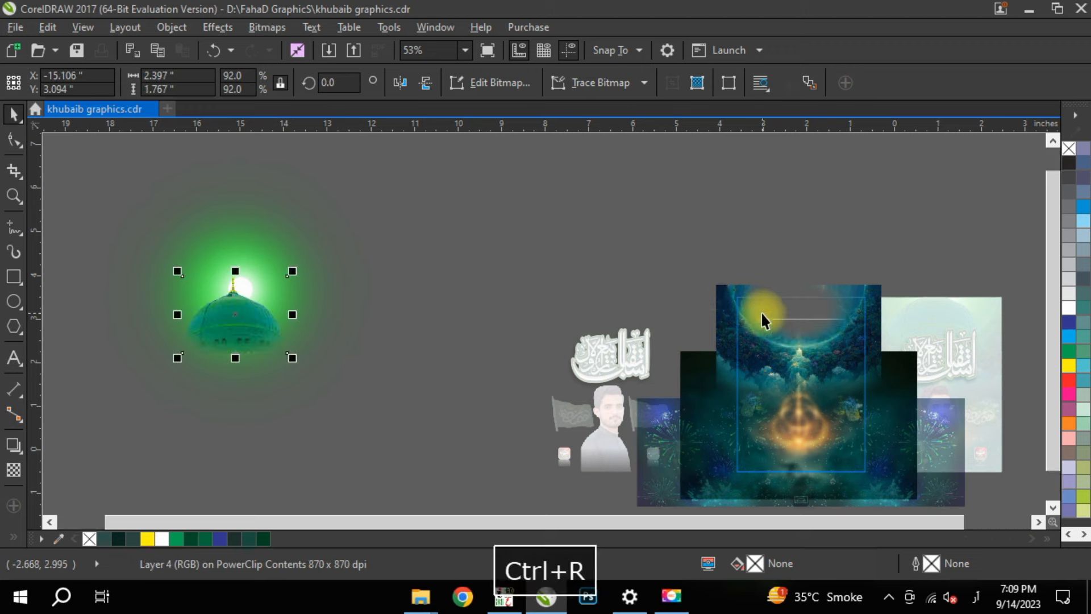
Step: Repeat the same leftward move on both overlapping forest images, stacking them with the separated dome
click(751, 334)
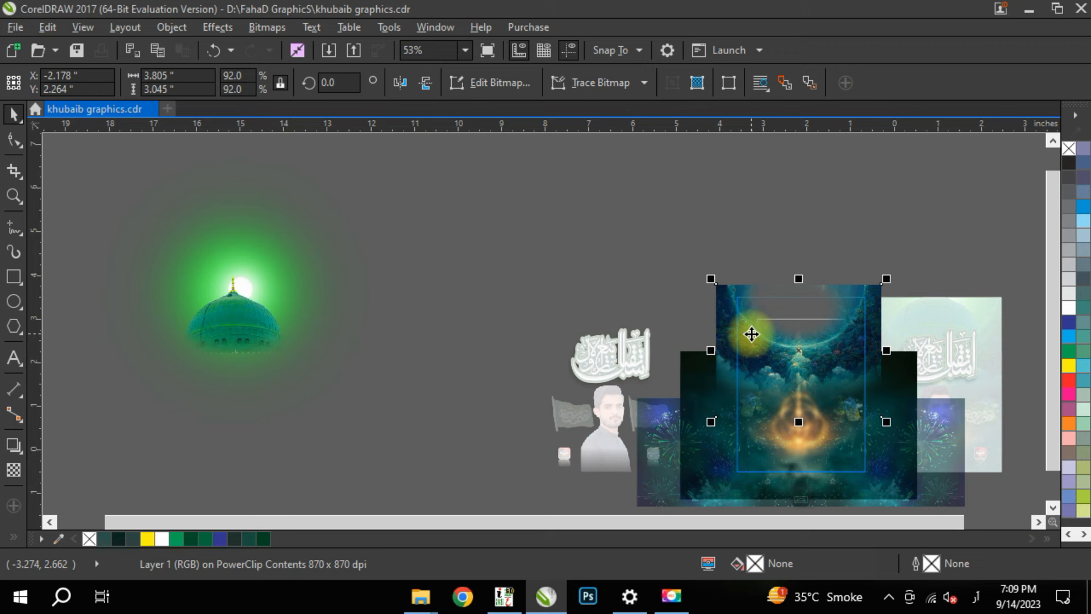
key(ctrl+r)
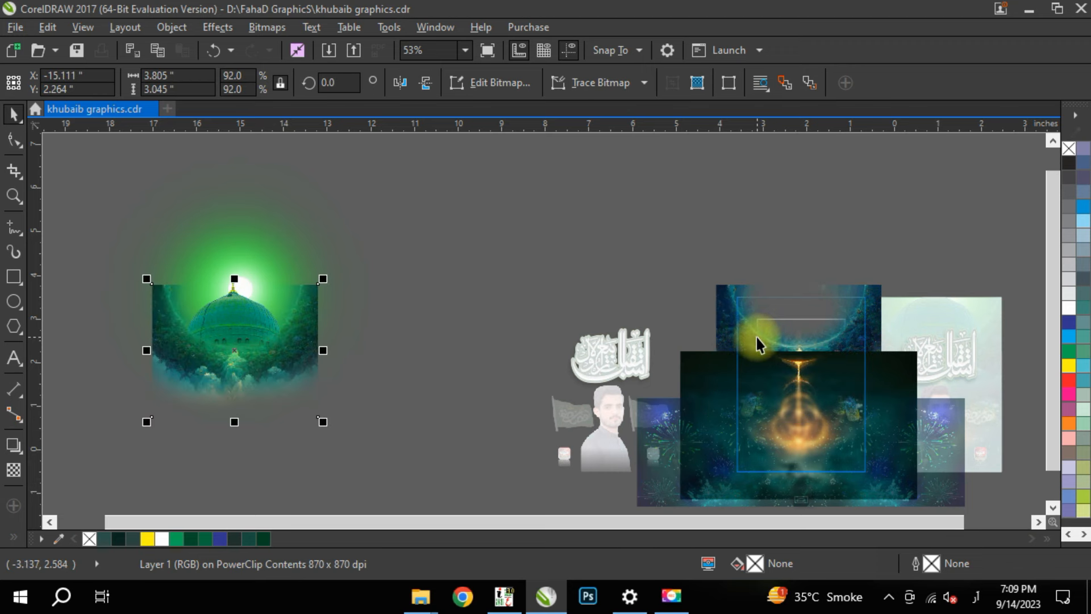
click(756, 338)
key(ctrl+r)
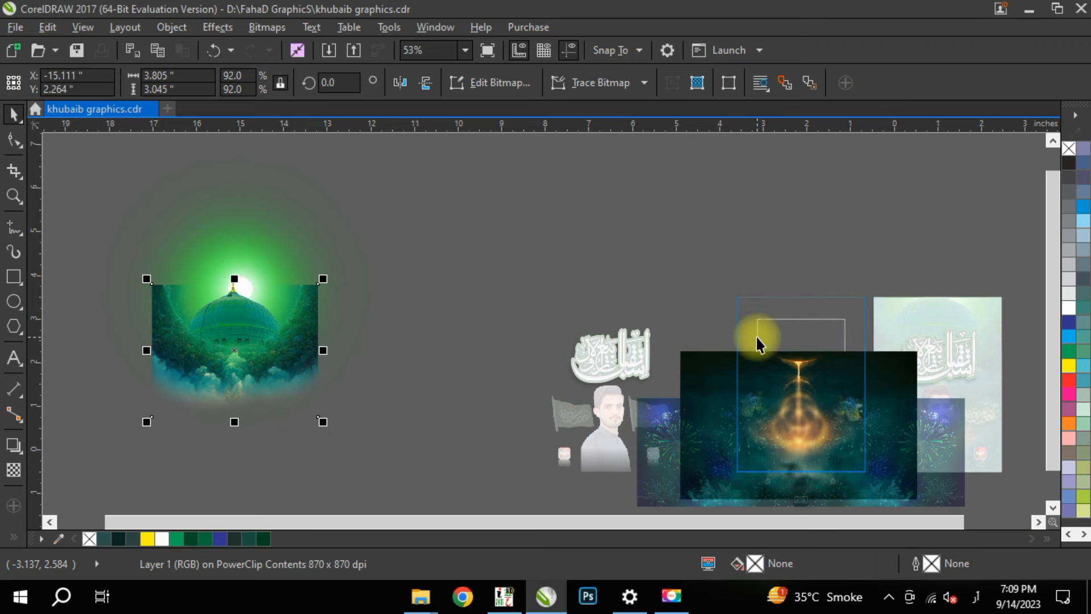
Step: Repeat the leftward move on the stacked dark teal images with the golden ornament, clearing them from the frame
click(755, 357)
key(ctrl+r)
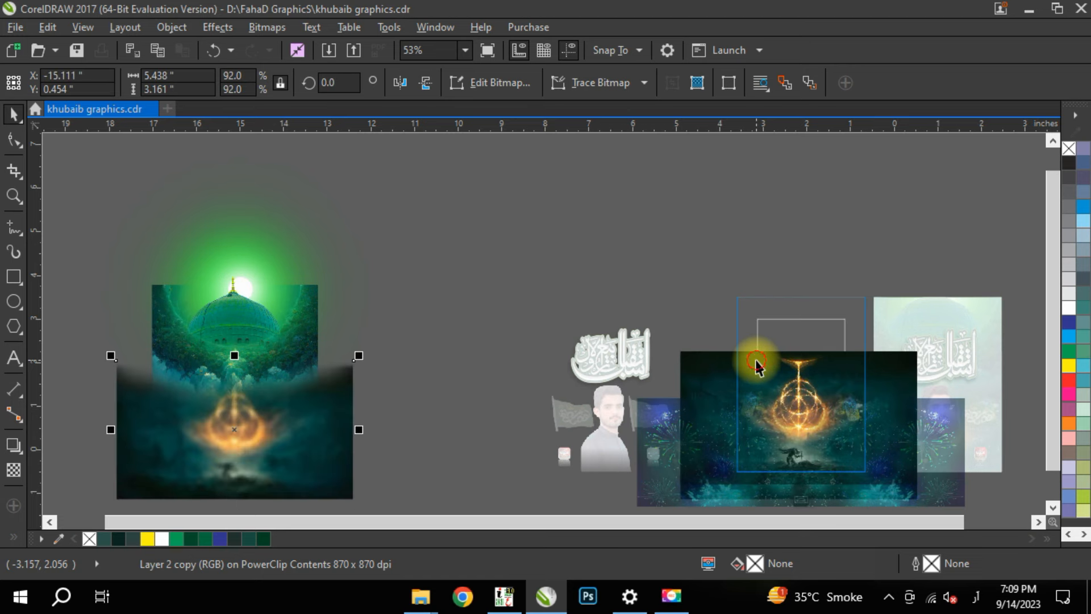
key(ctrl+r)
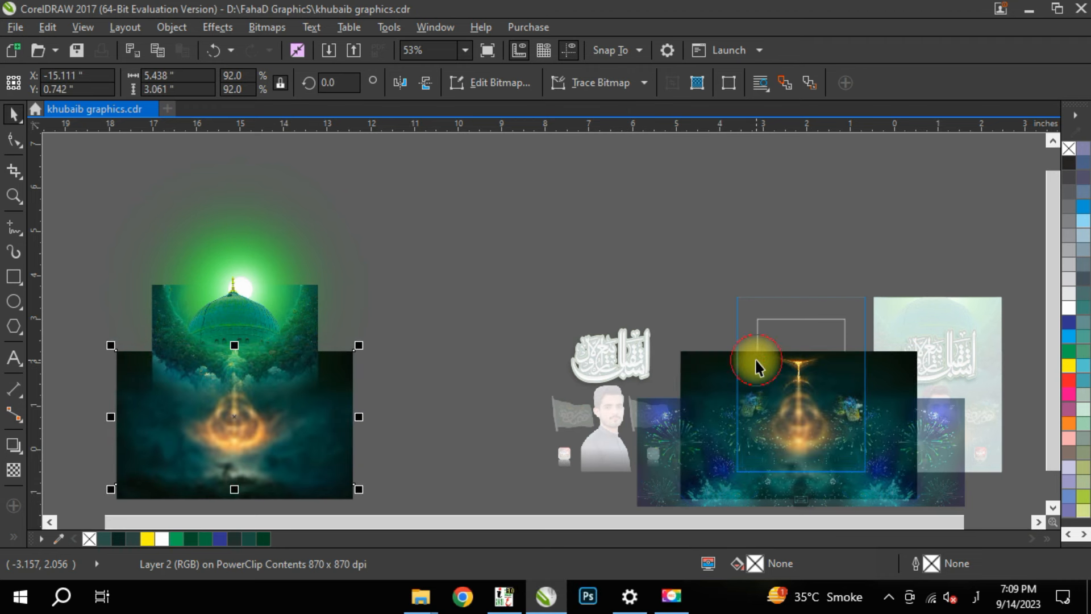
key(ctrl+r)
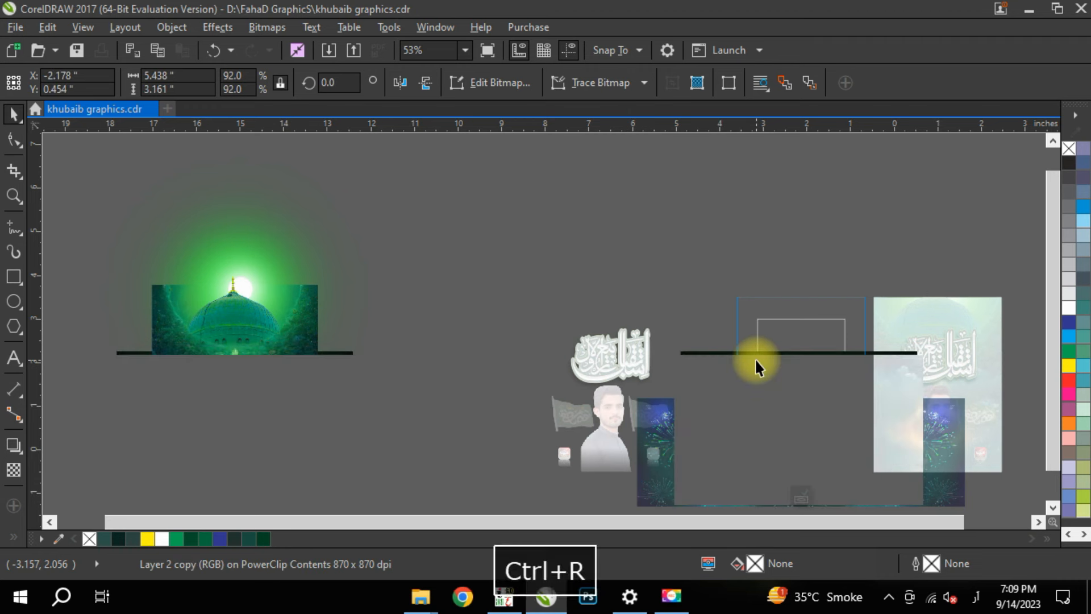
click(756, 359)
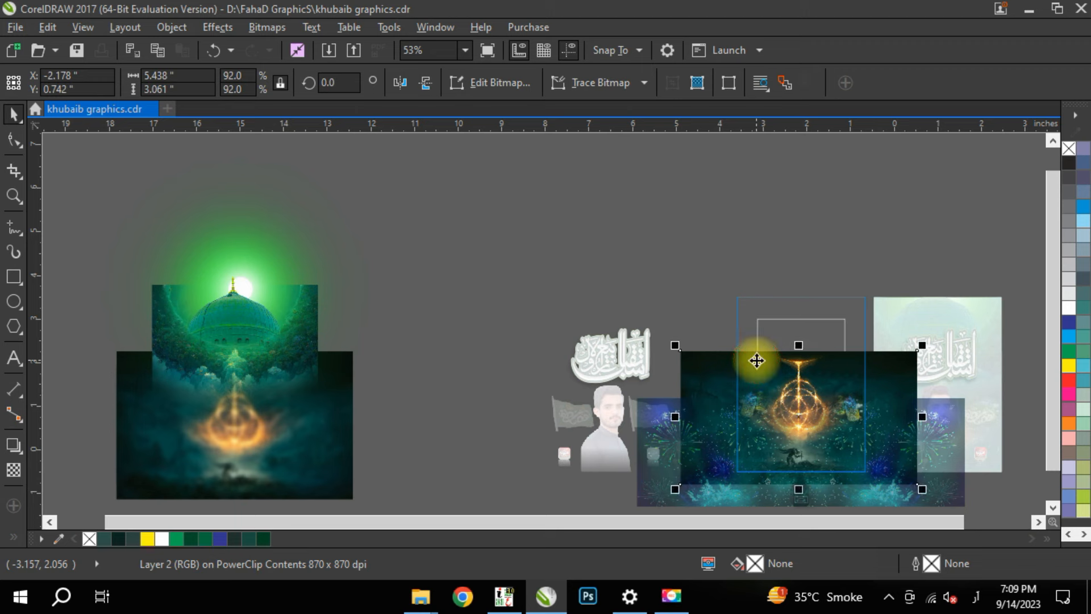
key(ctrl+r)
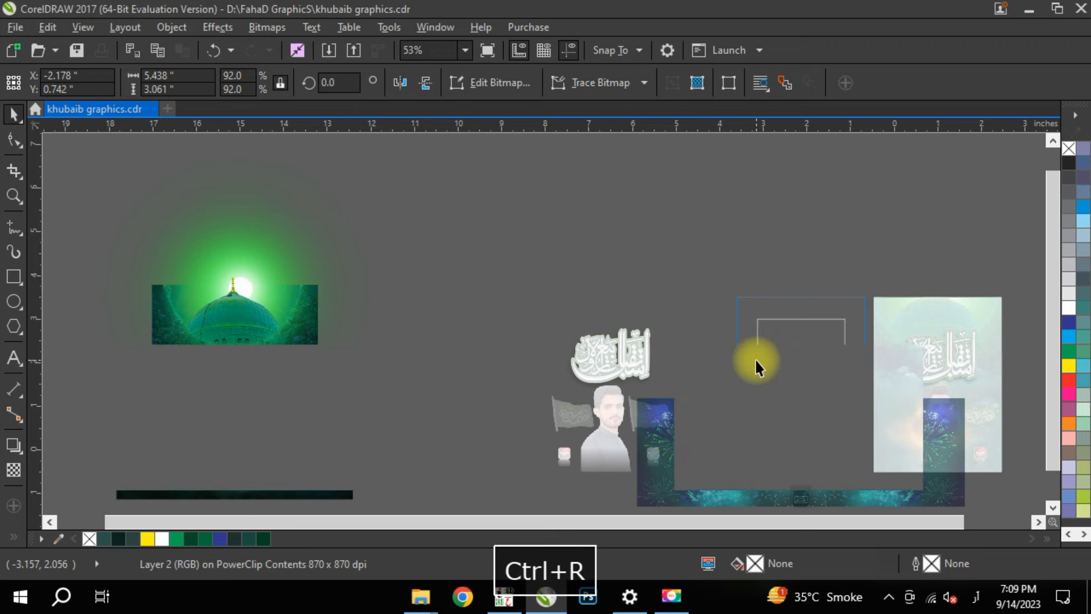
Step: Repeat the leftward move on the small blue flower image and one of the fireworks images
key(ctrl+r)
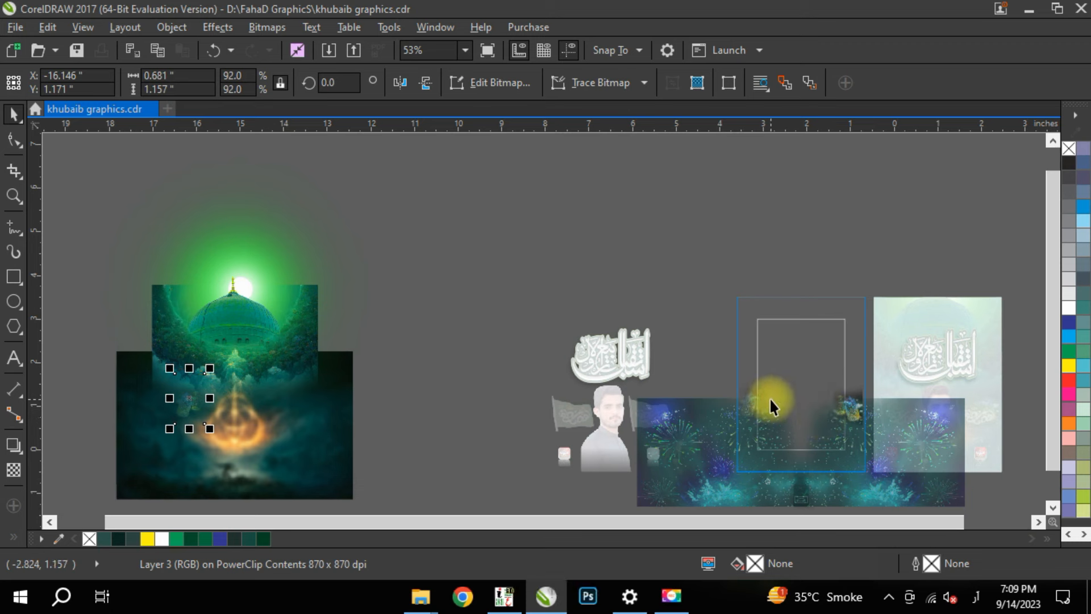
click(775, 400)
key(ctrl+r)
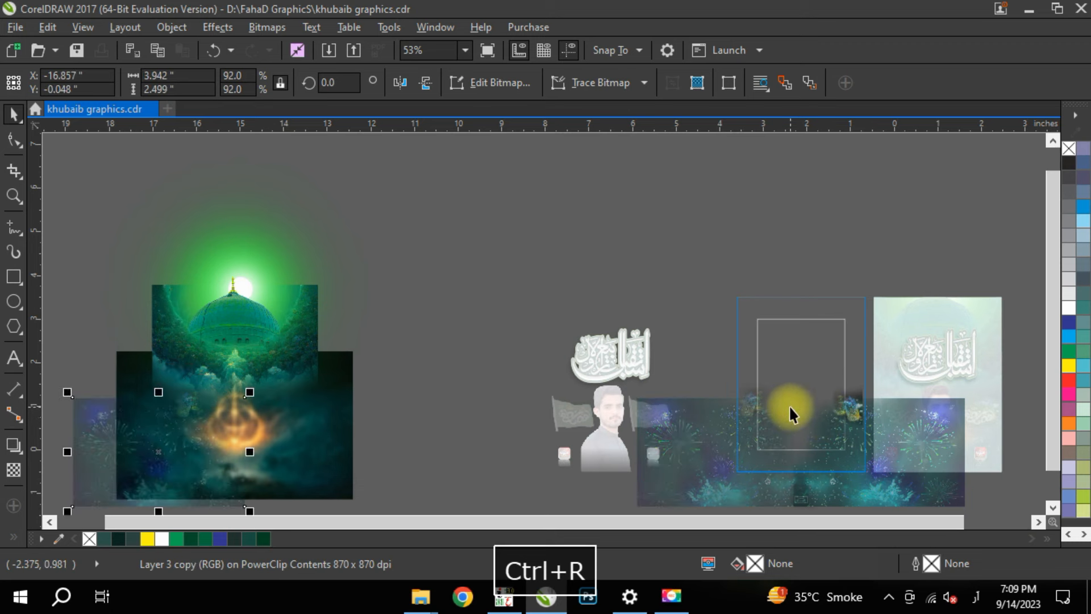
Step: Delete the remaining fireworks image covering the frame's left half and the blue flower image near its right edge
click(771, 420)
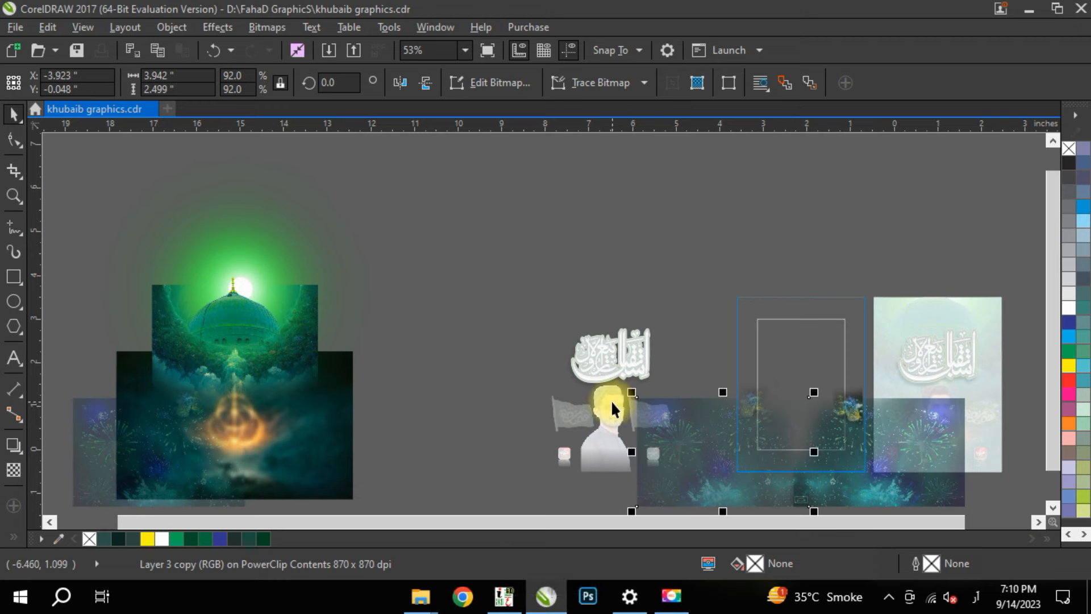
key(Delete)
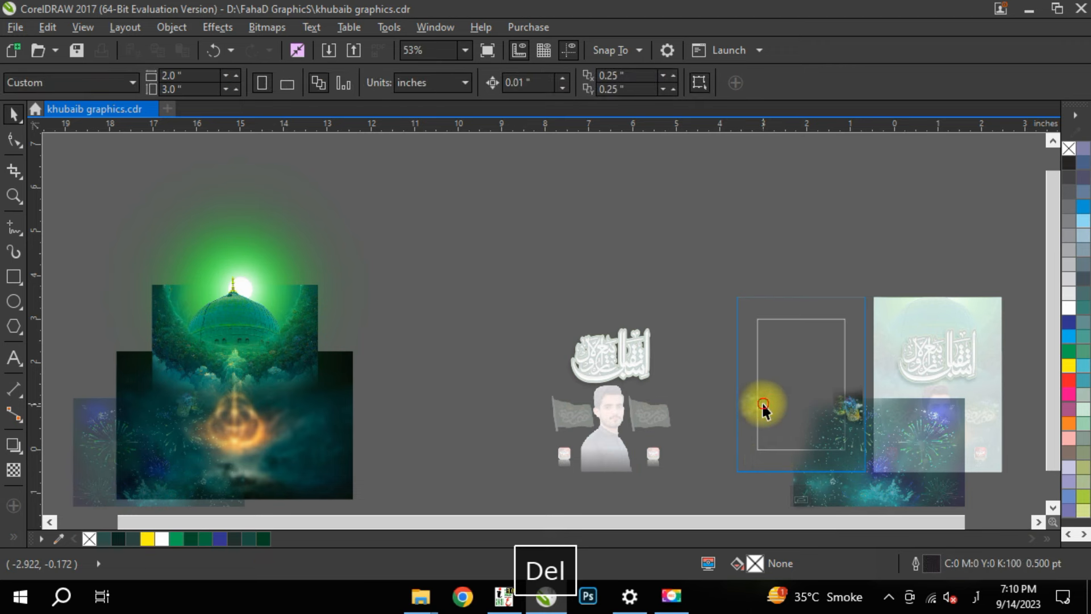
click(852, 421)
key(Delete)
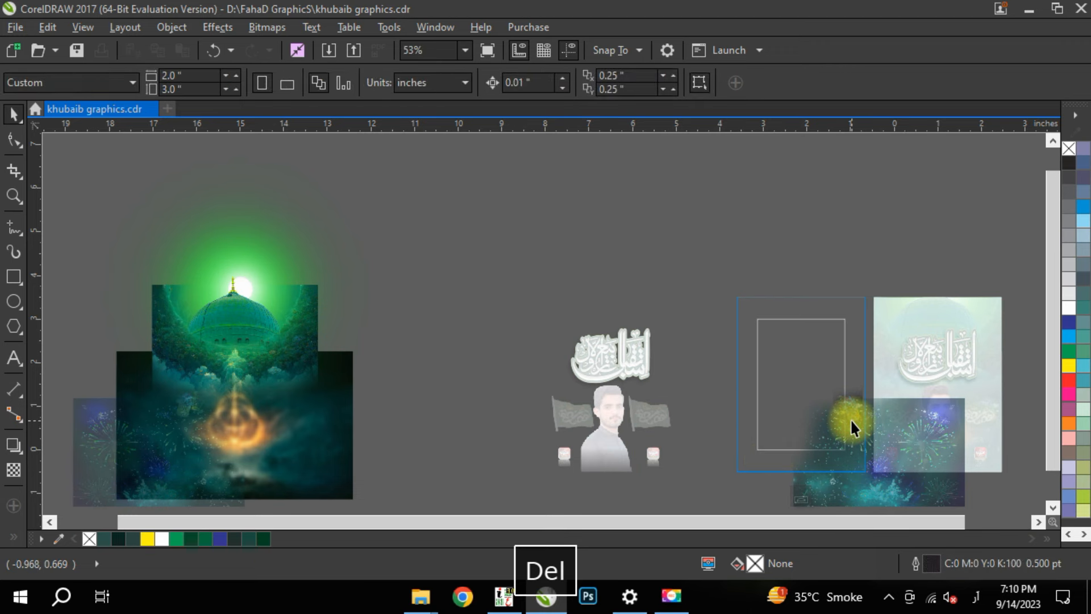
Step: Undo the background separation back past opening the PowerClip, and redo until its contents are open with the spare glow and dome
key(ctrl+z)
key(ctrl+z)
key(ctrl+z)
key(ctrl+z)
key(ctrl+z)
key(ctrl+z)
key(ctrl+z)
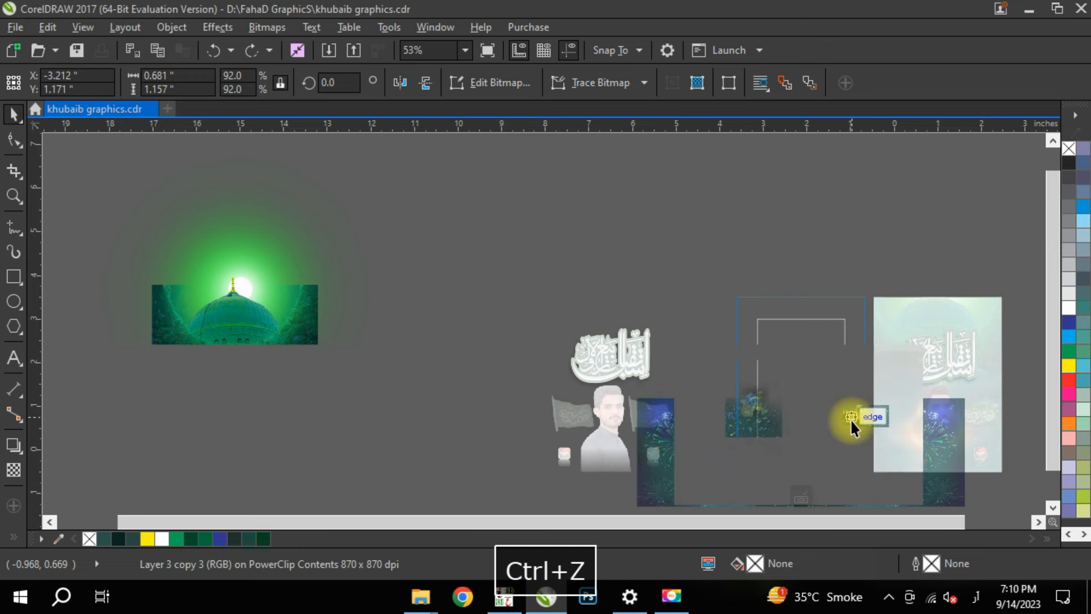
key(ctrl+z)
key(ctrl+z)
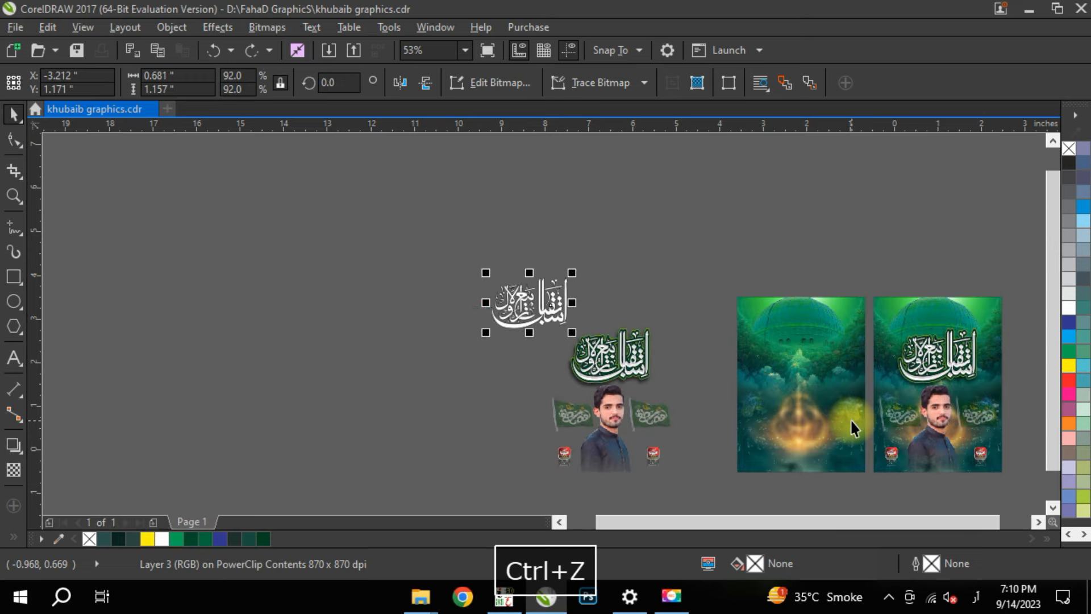
key(ctrl+shift+z)
key(ctrl+shift+z)
key(ctrl+shift+z)
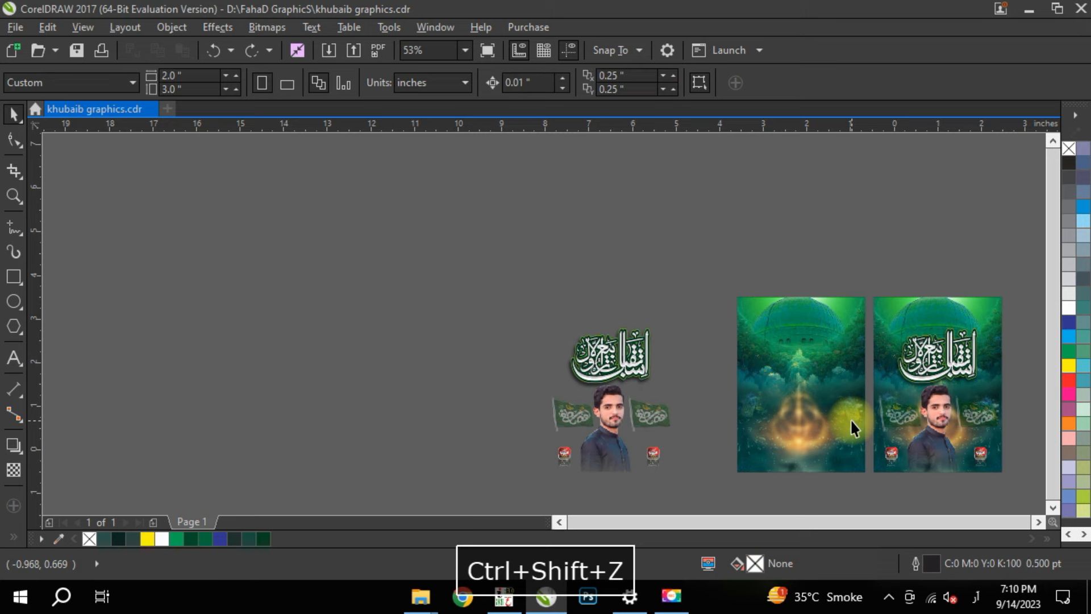
key(ctrl+shift+z)
key(ctrl+shift+z)
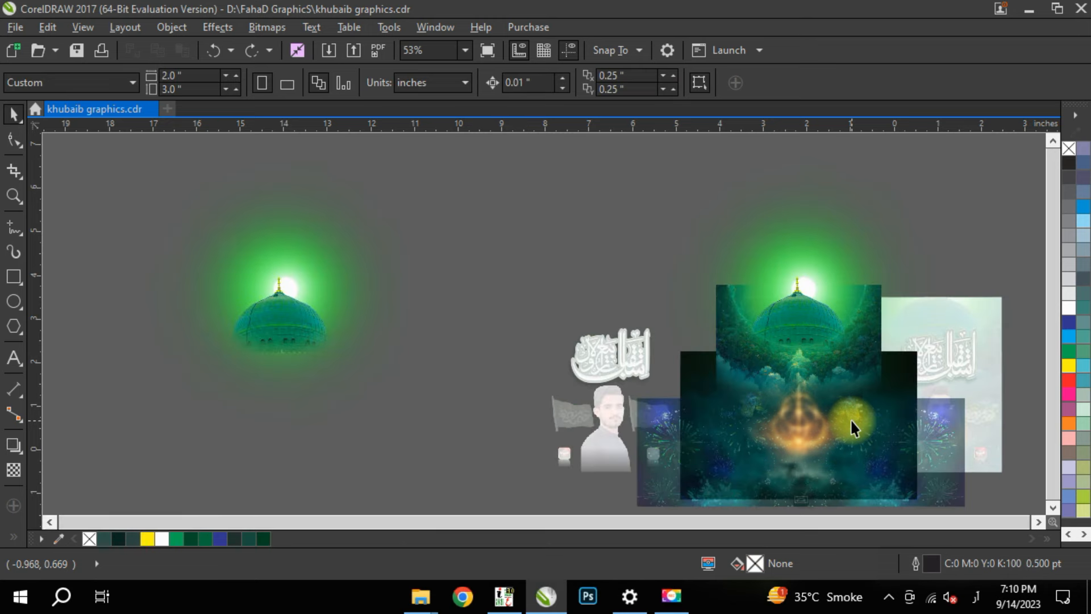
Step: Delete the spare glow and dome outside the frame, and move the original dome and glow about 14.5 inches left
drag(396, 154, 186, 453)
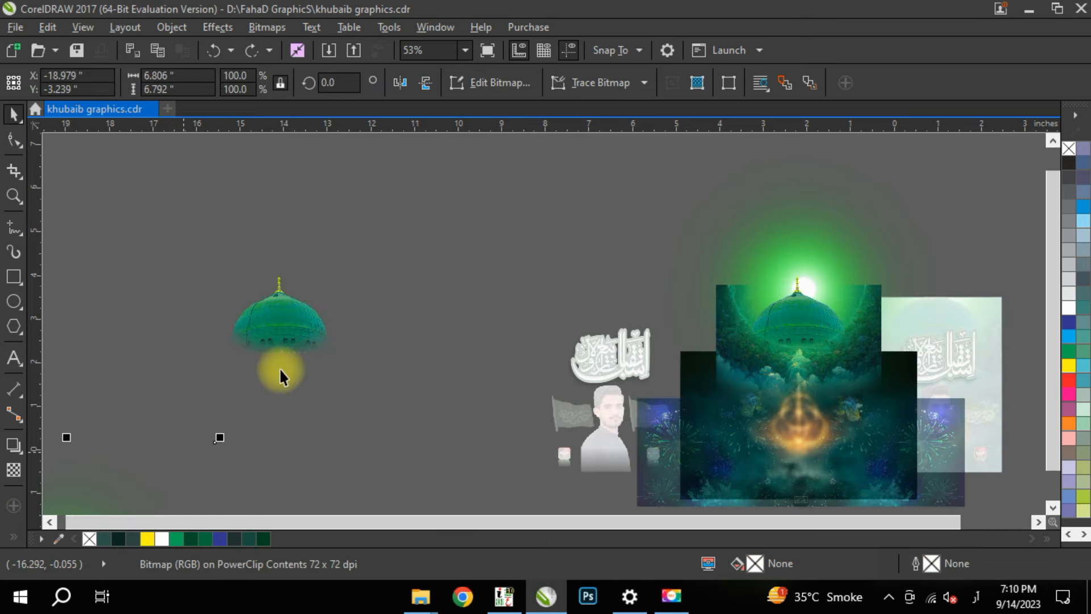
key(Delete)
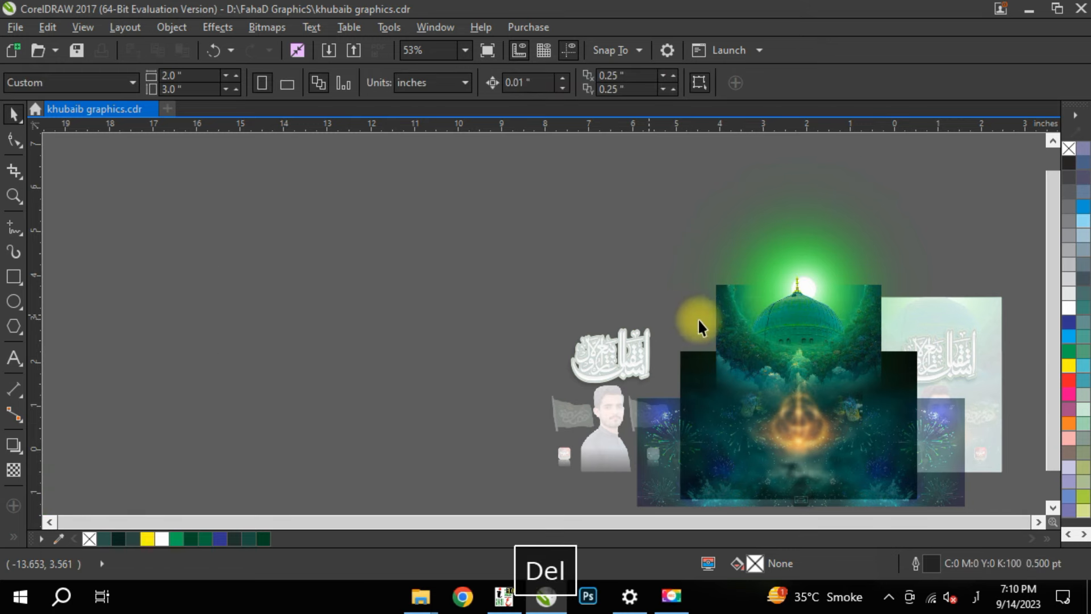
click(771, 335)
drag(770, 331, 162, 281)
click(858, 265)
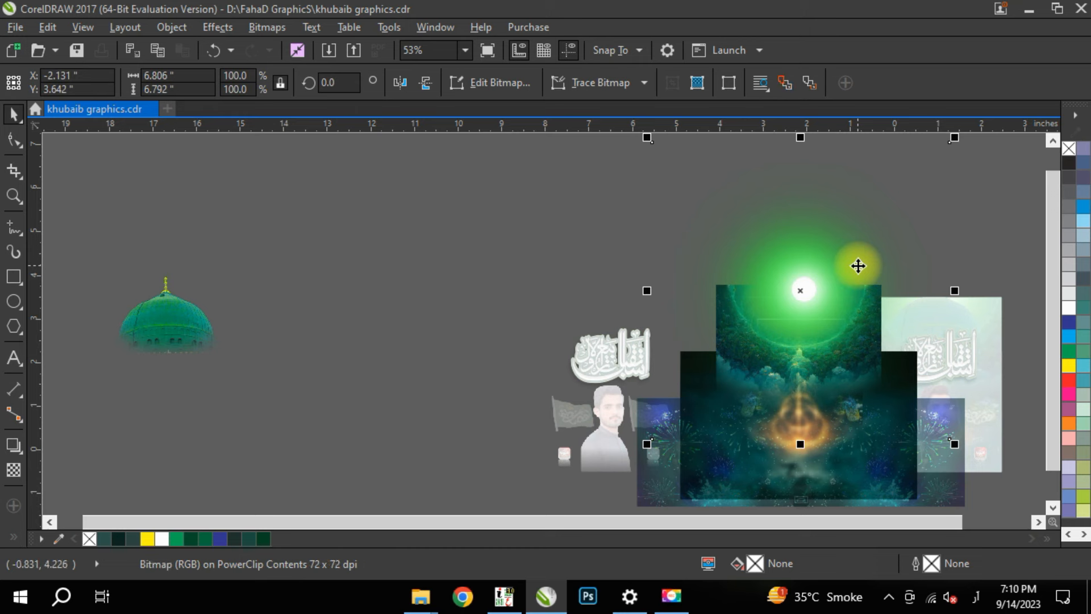
key(ctrl+r)
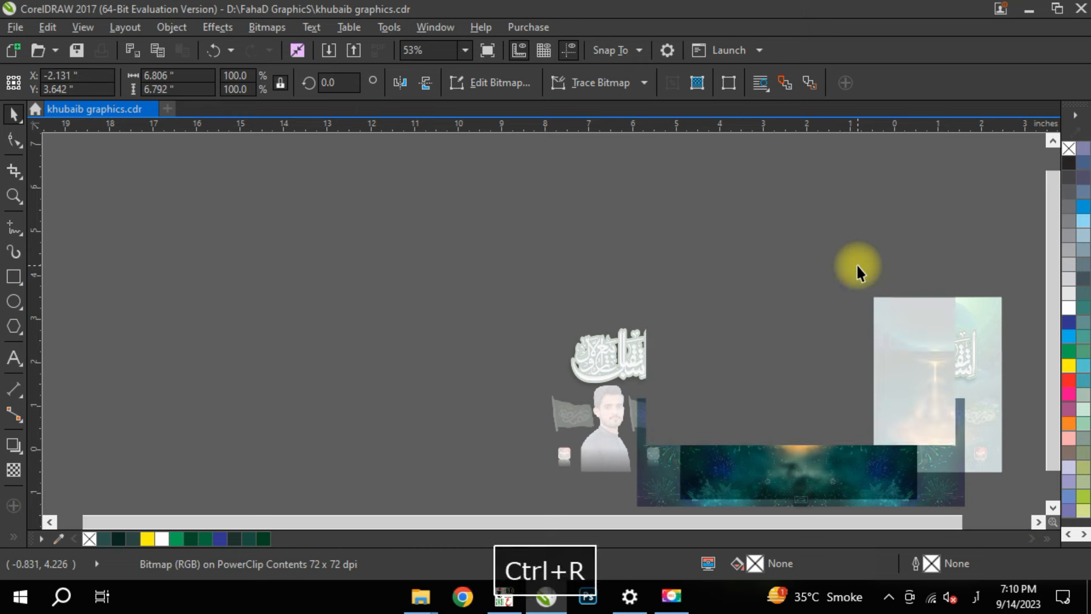
Step: Try deleting the top forest image with the round opening from the PowerClip contents, and undo the deletion
click(733, 312)
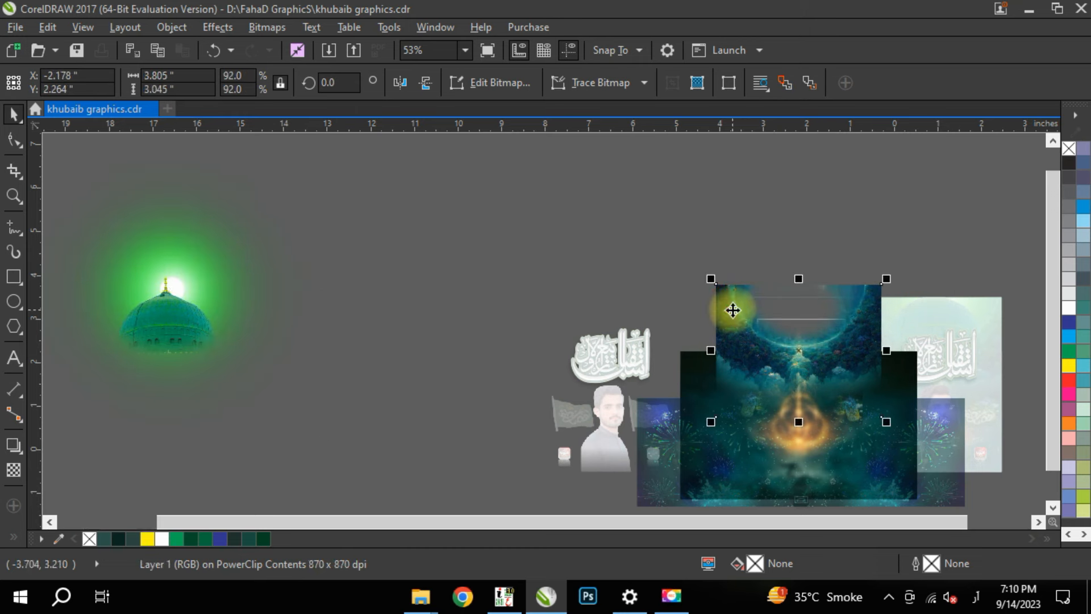
key(Delete)
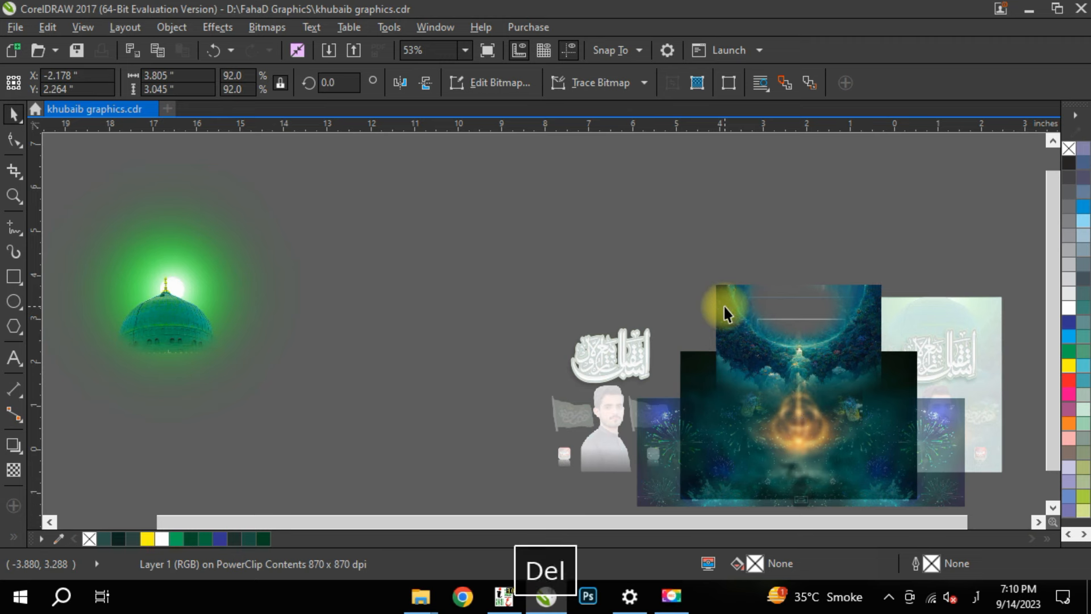
key(ctrl+z)
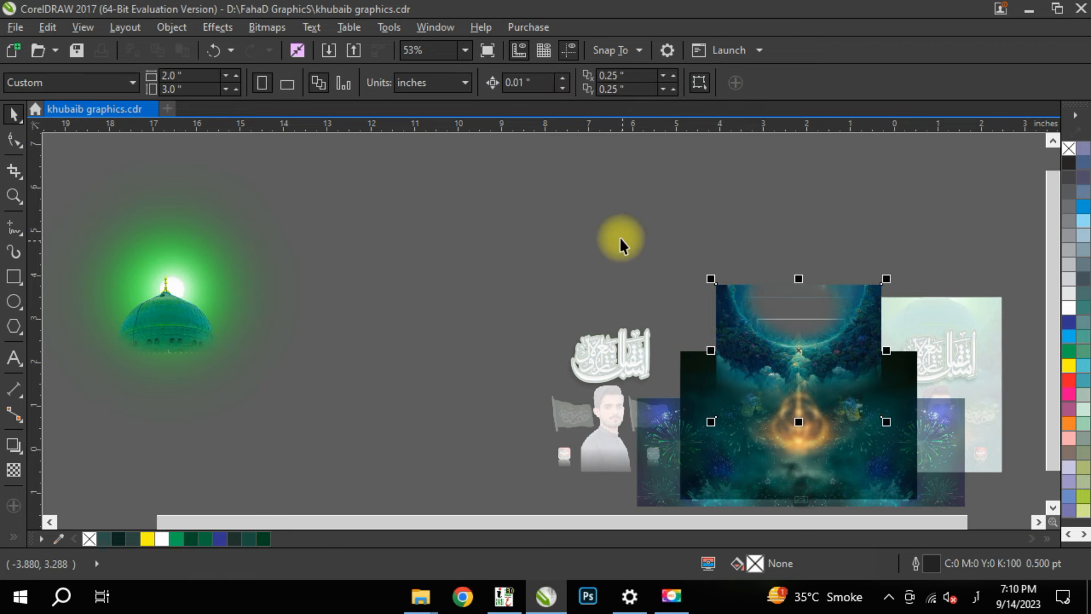
Step: Copy the forest image, the blurred golden ring image and the fireworks images about 14.5 inches left by repeating the last transformation
key(ctrl+r)
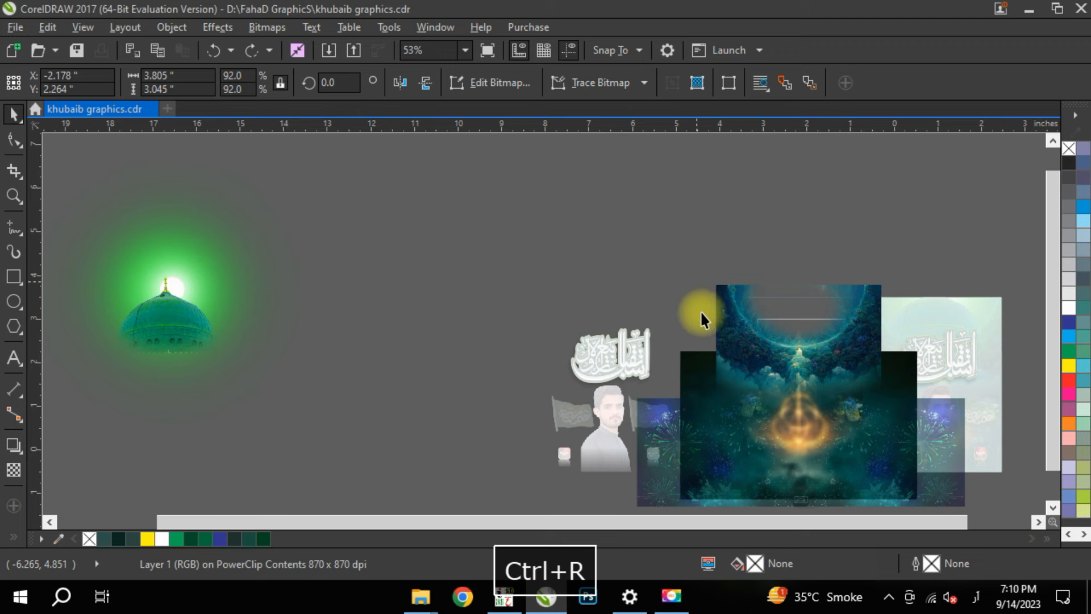
click(791, 427)
key(ctrl+r)
click(790, 423)
key(ctrl+r)
click(897, 450)
key(ctrl+r)
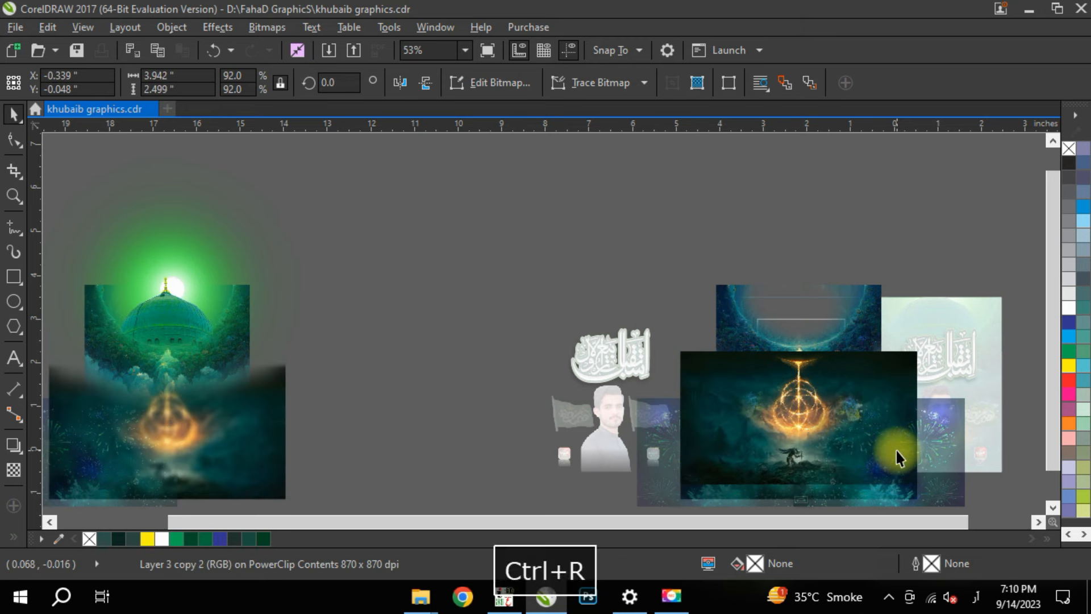
Step: Copy the sharp golden ring image and the two small glowing jar images about 14.5 inches left by repeating the transformation
click(783, 398)
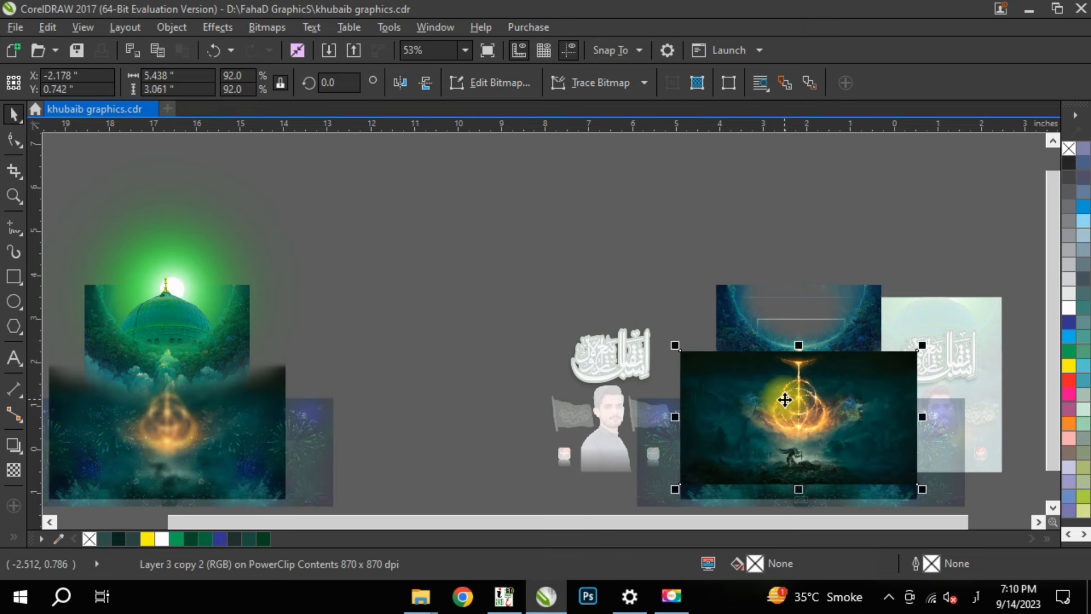
key(ctrl+r)
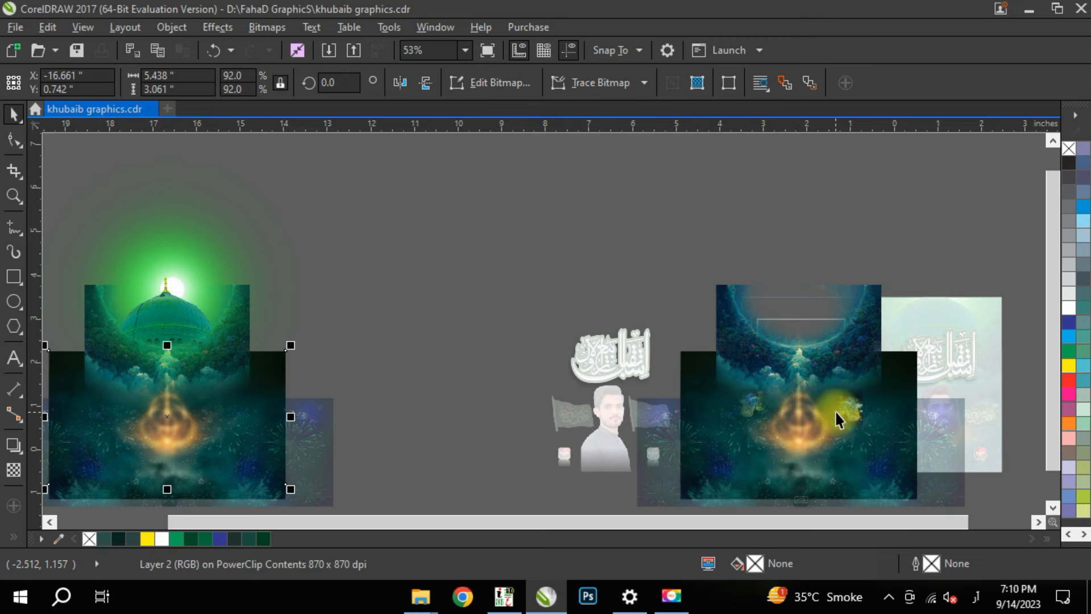
click(849, 412)
key(ctrl+r)
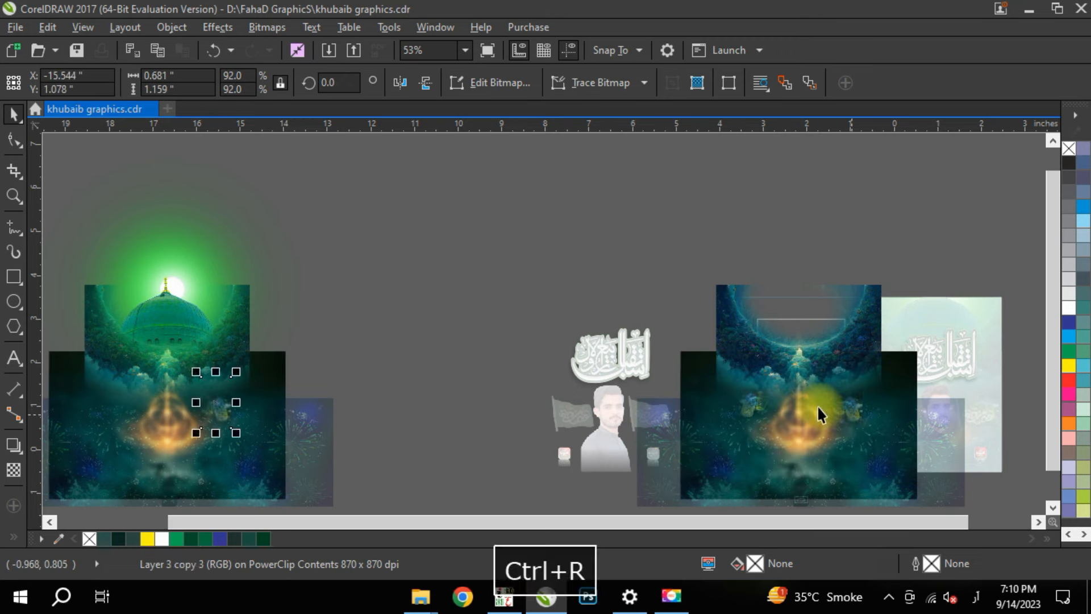
click(749, 396)
key(ctrl+r)
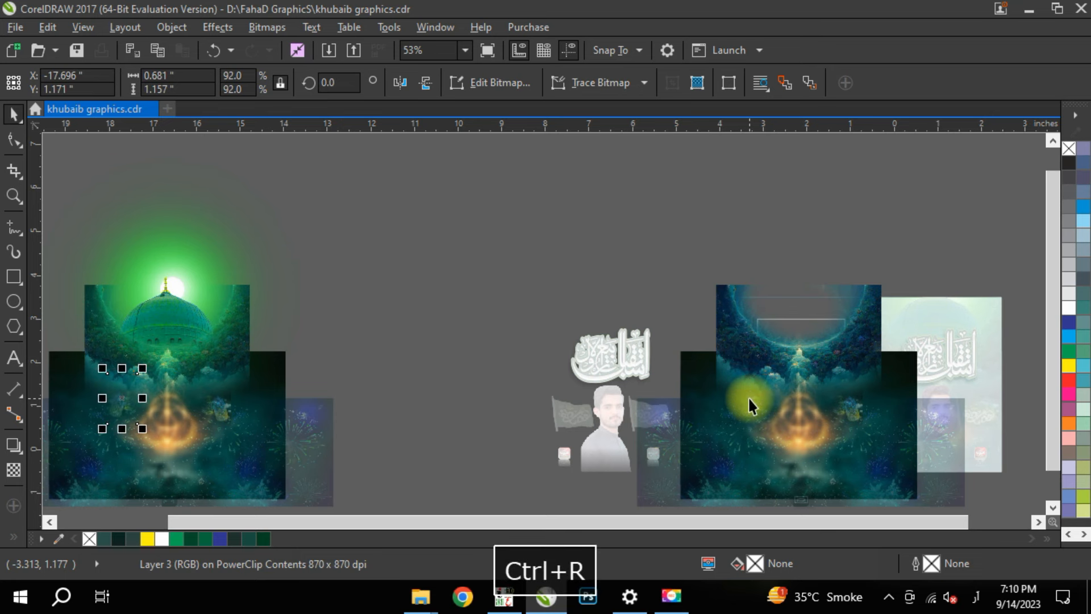
Step: Delete the original background images remaining in the PowerClip frame, leaving only the copied set beside it
scroll(749, 398, down, 2)
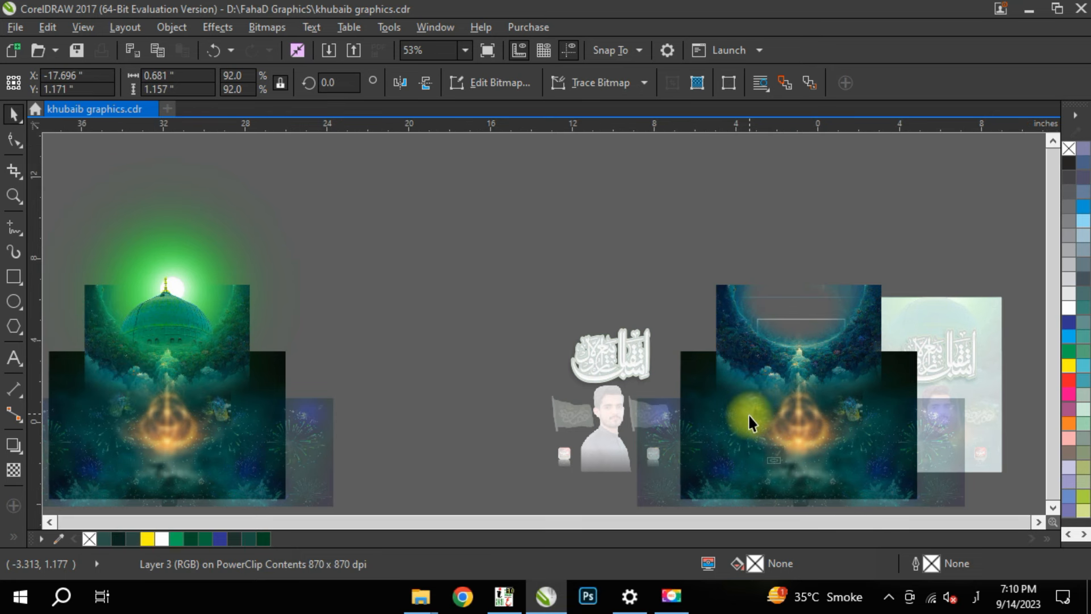
scroll(748, 412, down, 2)
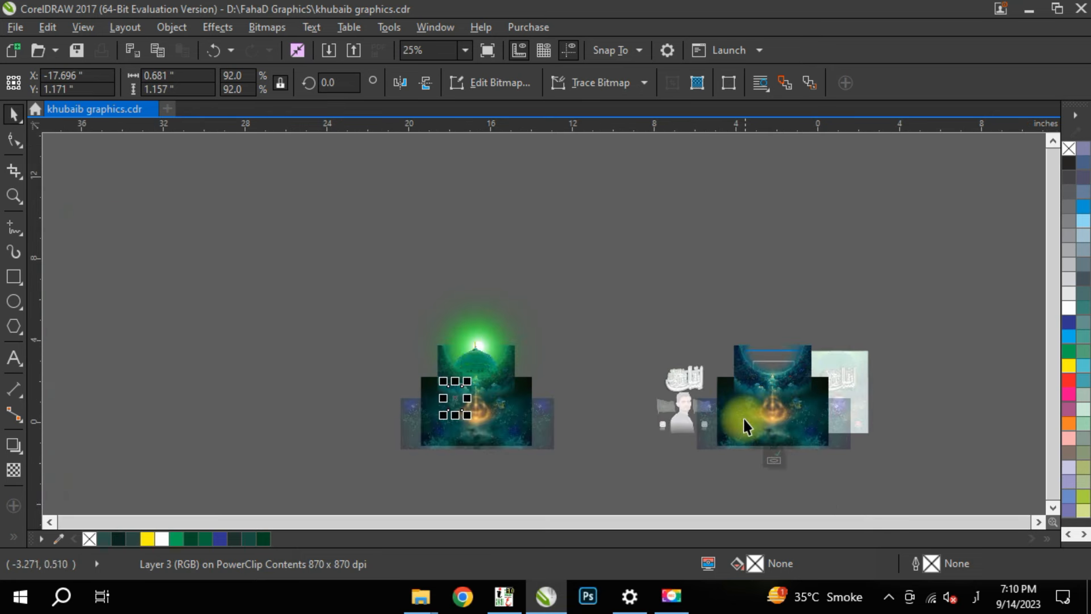
key(z)
key(space)
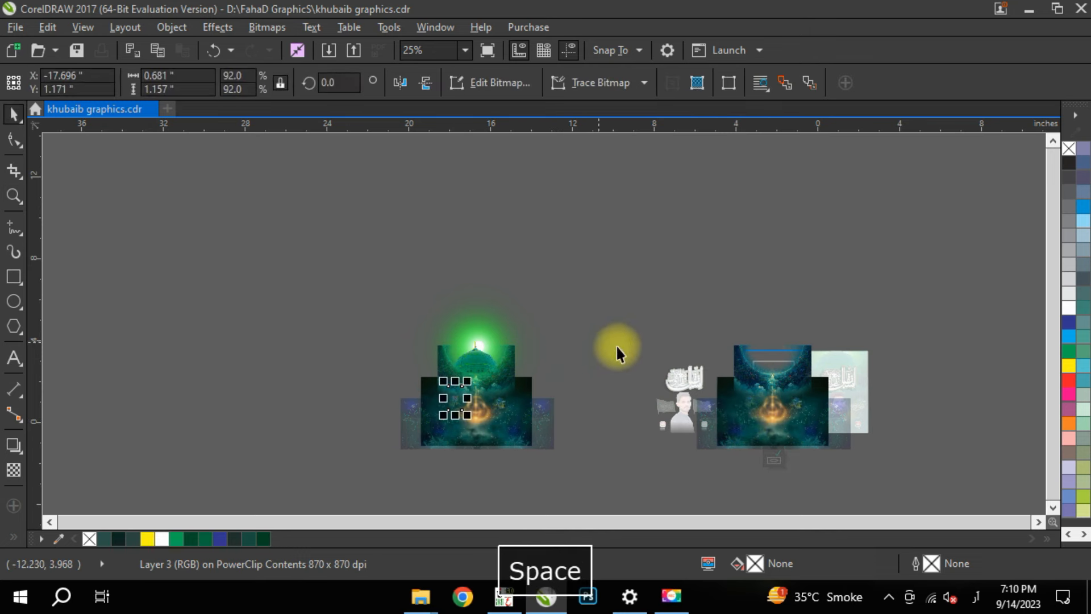
click(768, 398)
key(Delete)
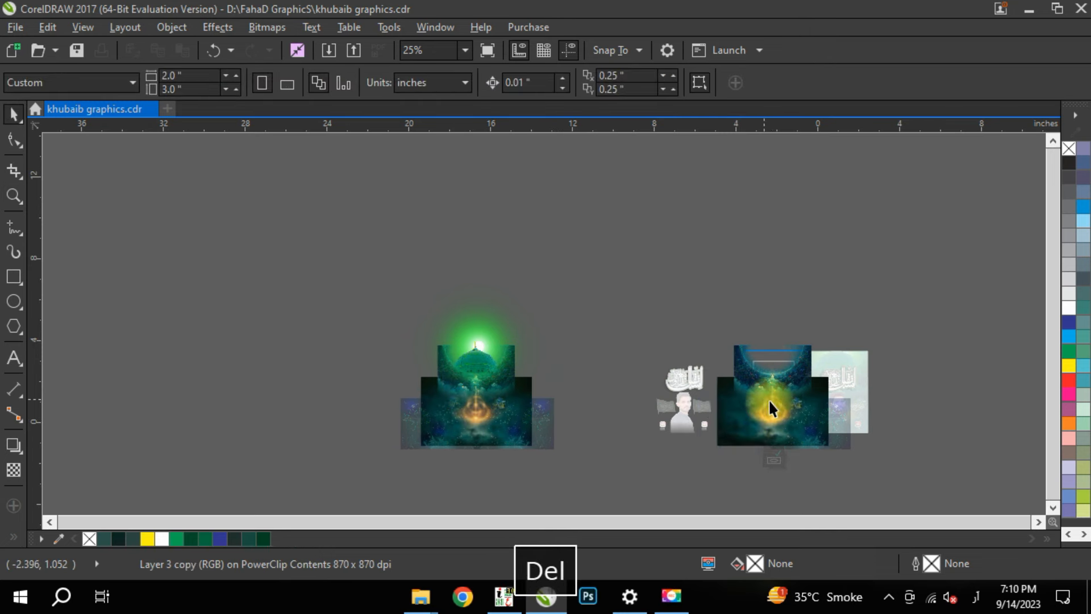
click(823, 422)
click(801, 412)
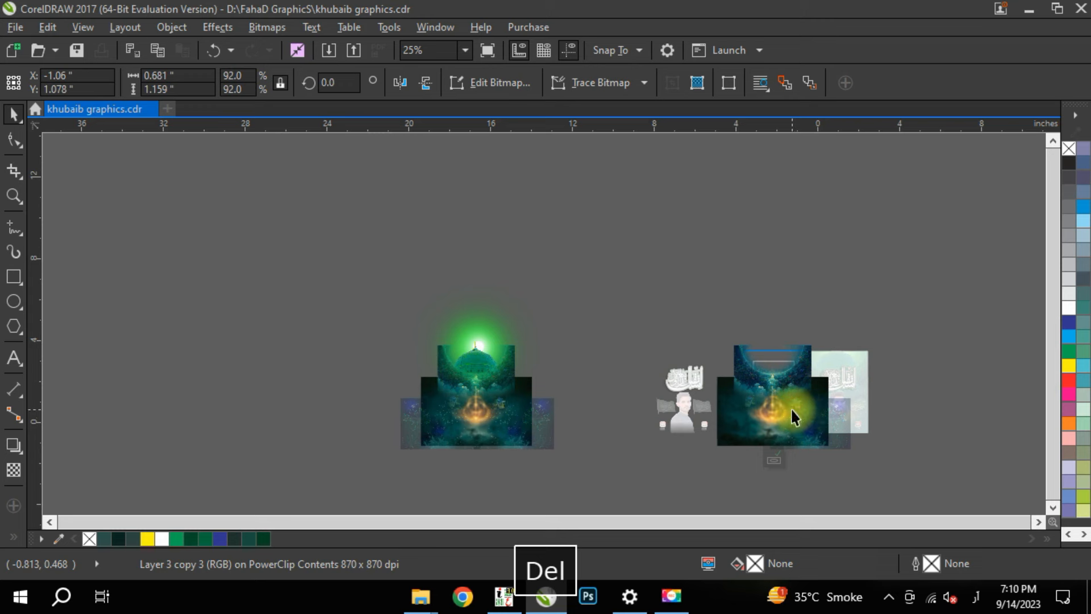
key(Delete)
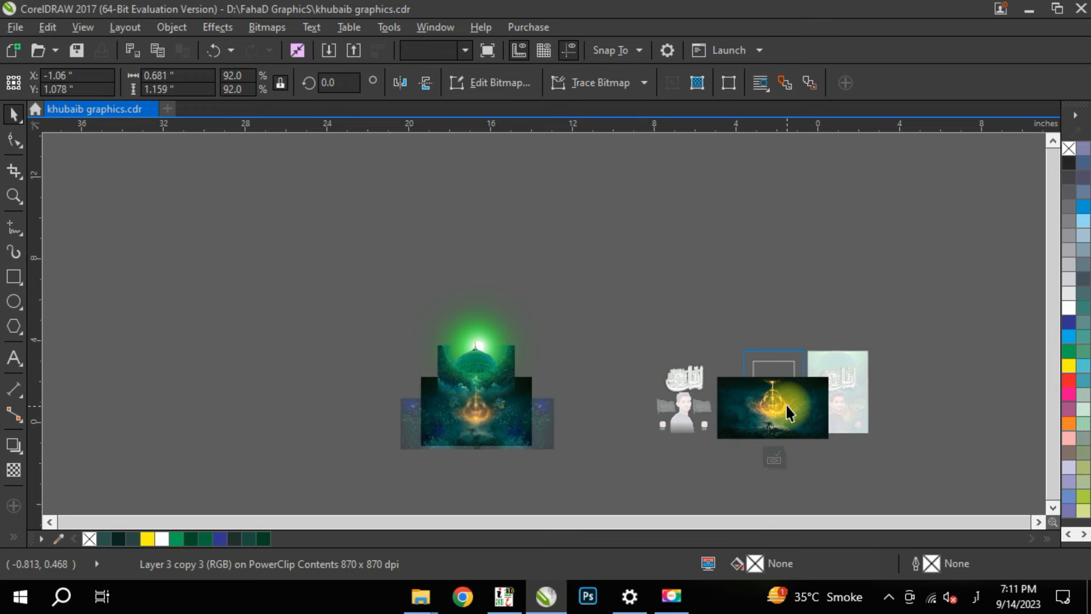
key(Delete)
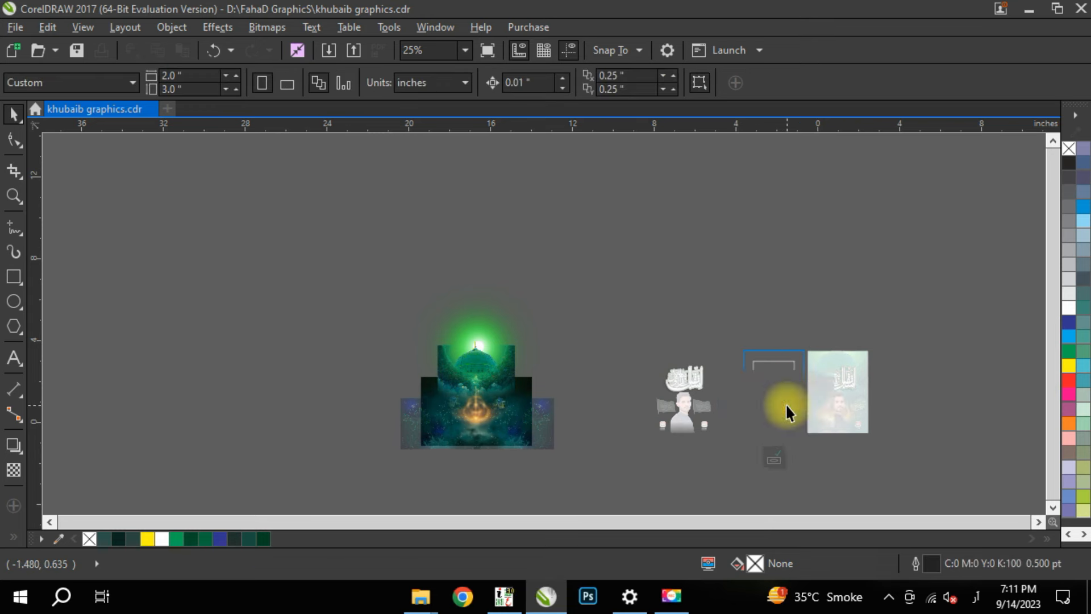
Step: Move both fireworks images and the blurred golden ring image out of the copied stack to empty space on its left
key(z)
drag(555, 302, 267, 469)
key(space)
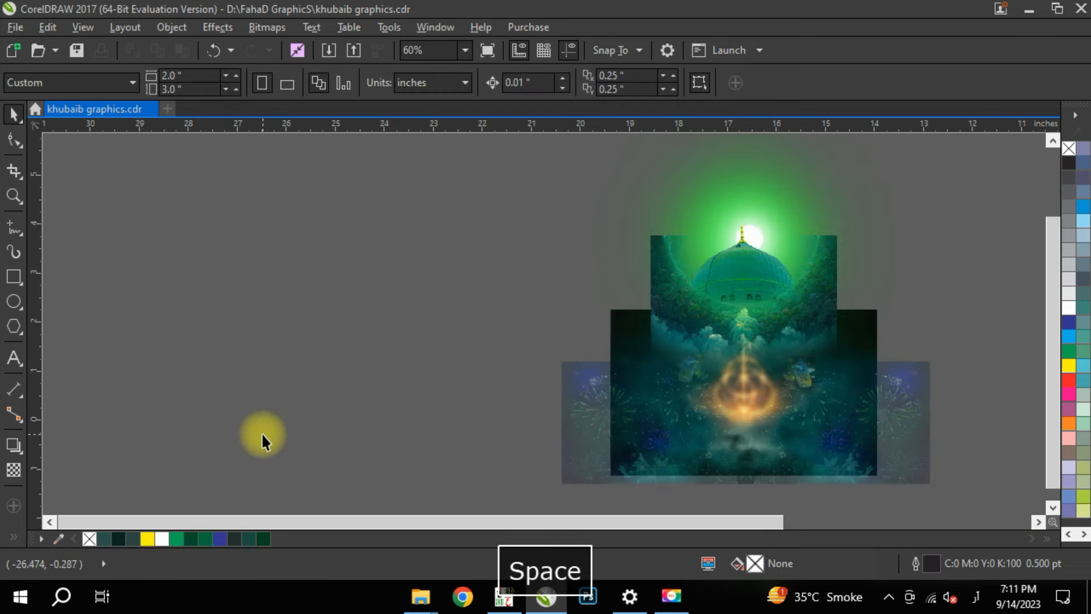
click(785, 425)
drag(628, 397, 255, 353)
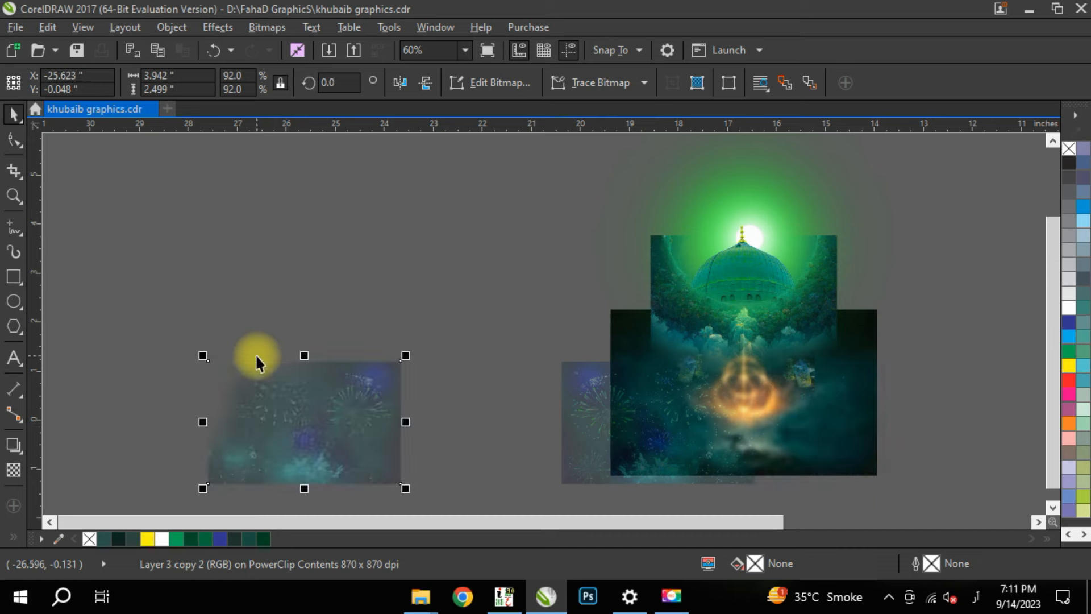
scroll(693, 431, down, 3)
drag(635, 426, 548, 268)
drag(721, 432, 438, 365)
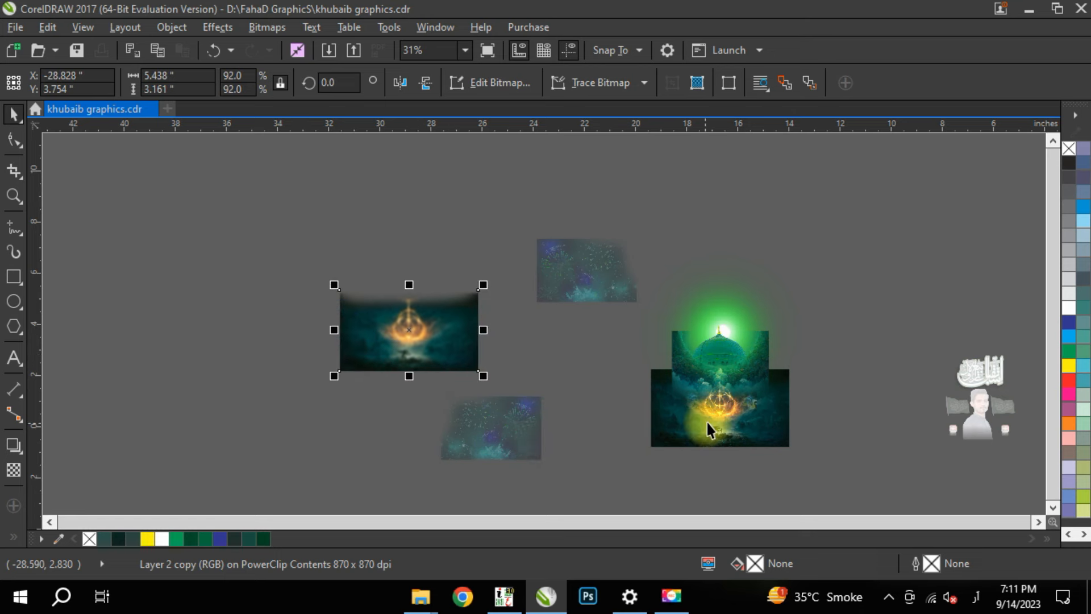
Step: Separate the sharp ring image below the dome, the green glow to its upper right, and the forest image to its left
drag(707, 420, 686, 481)
drag(749, 376, 884, 265)
drag(612, 408, 608, 373)
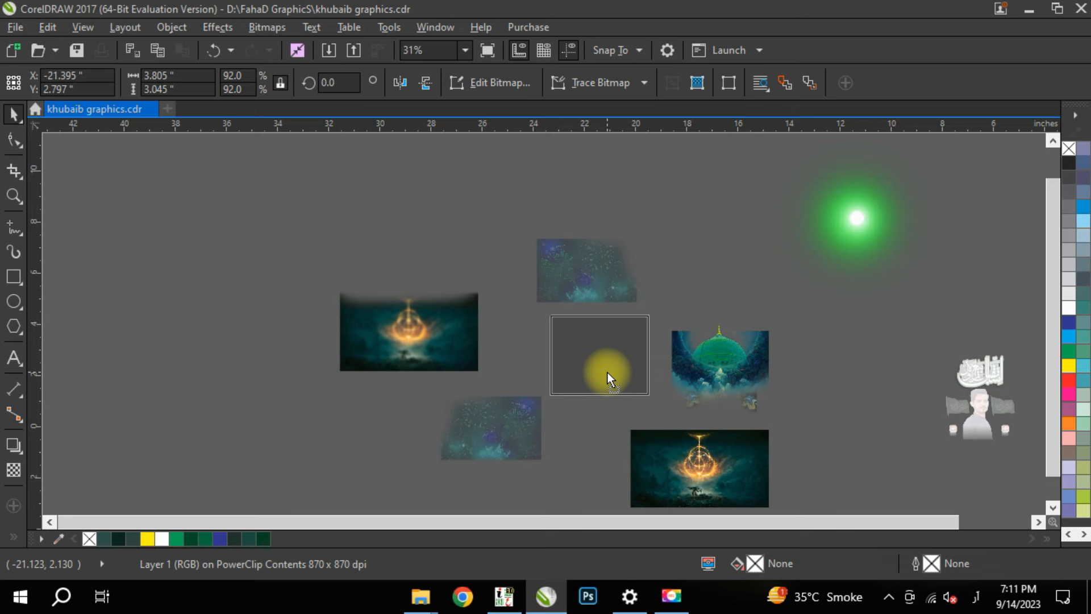
Step: Examine the green glow and its bright white center up close
key(z)
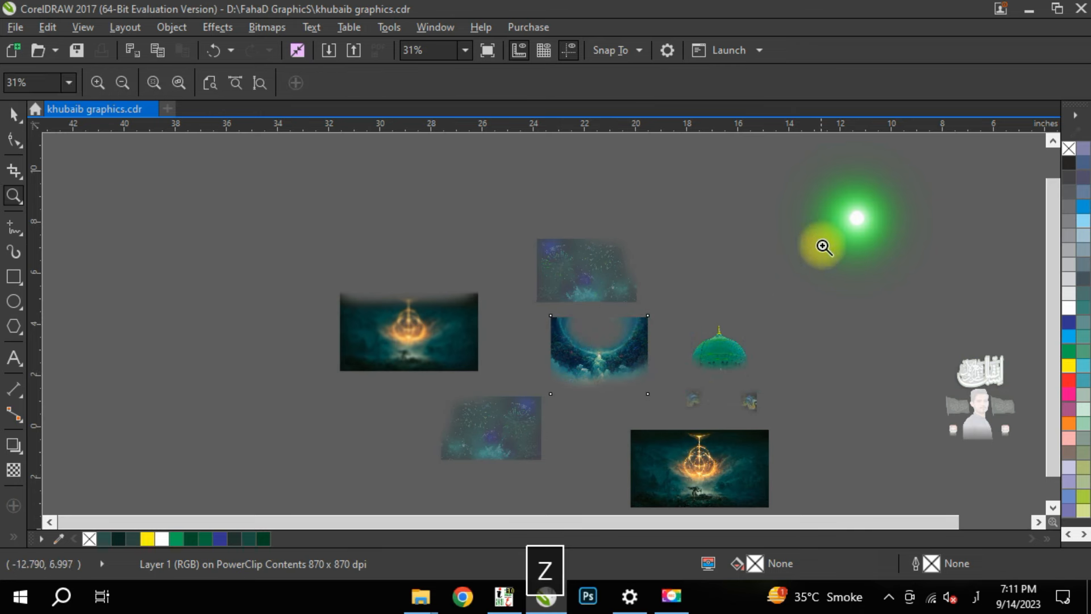
drag(888, 194, 834, 240)
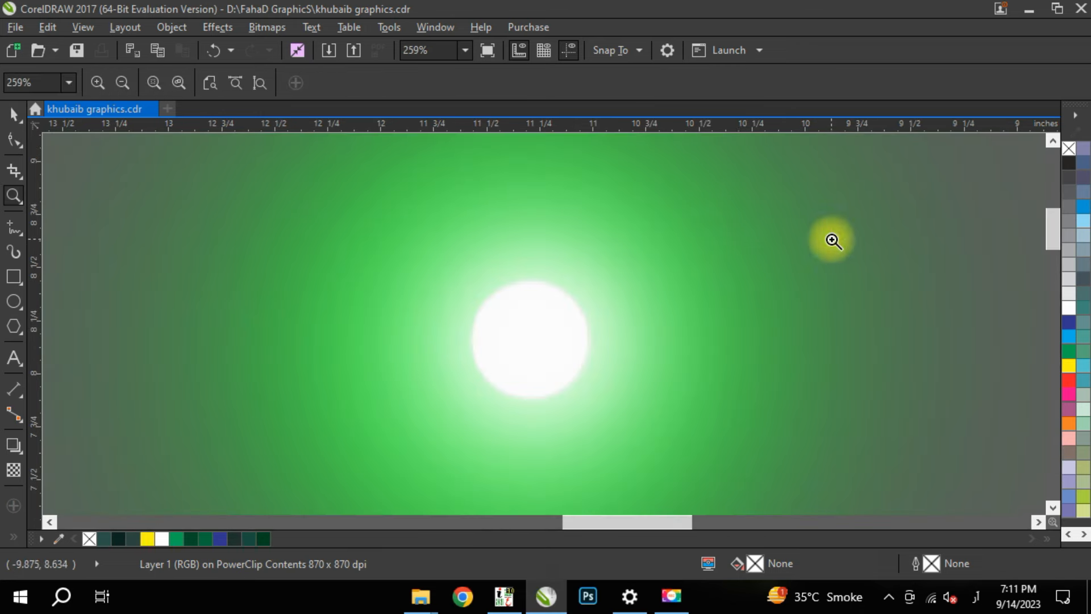
right_click(676, 274)
drag(594, 237, 555, 293)
click(442, 344)
right_click(442, 344)
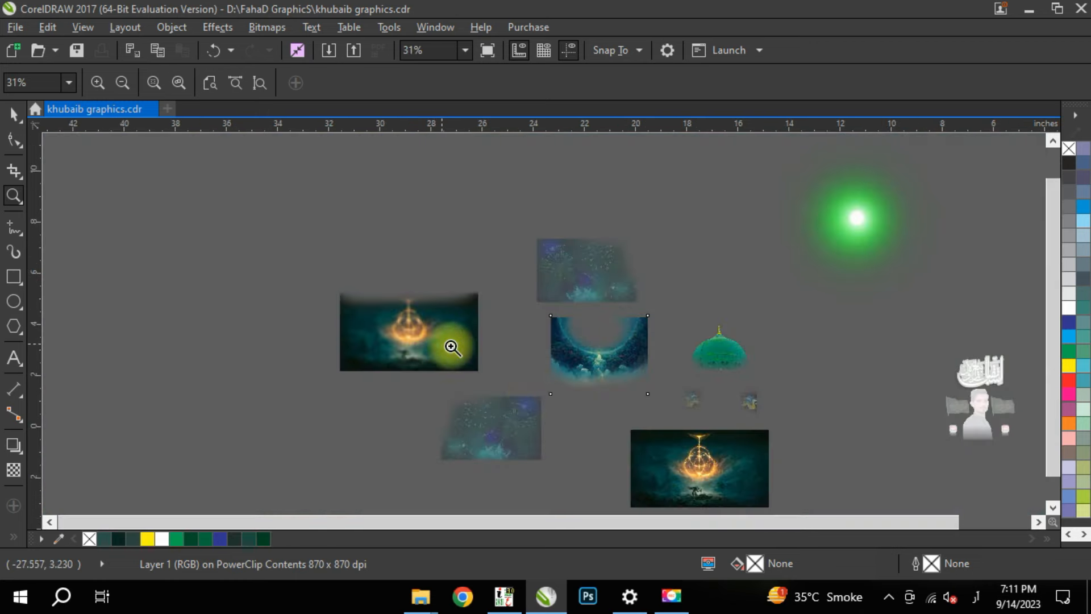
Step: Examine the green dome's surface detail and pixel quality at high magnification
drag(733, 327, 699, 372)
drag(742, 290, 520, 430)
drag(644, 199, 435, 386)
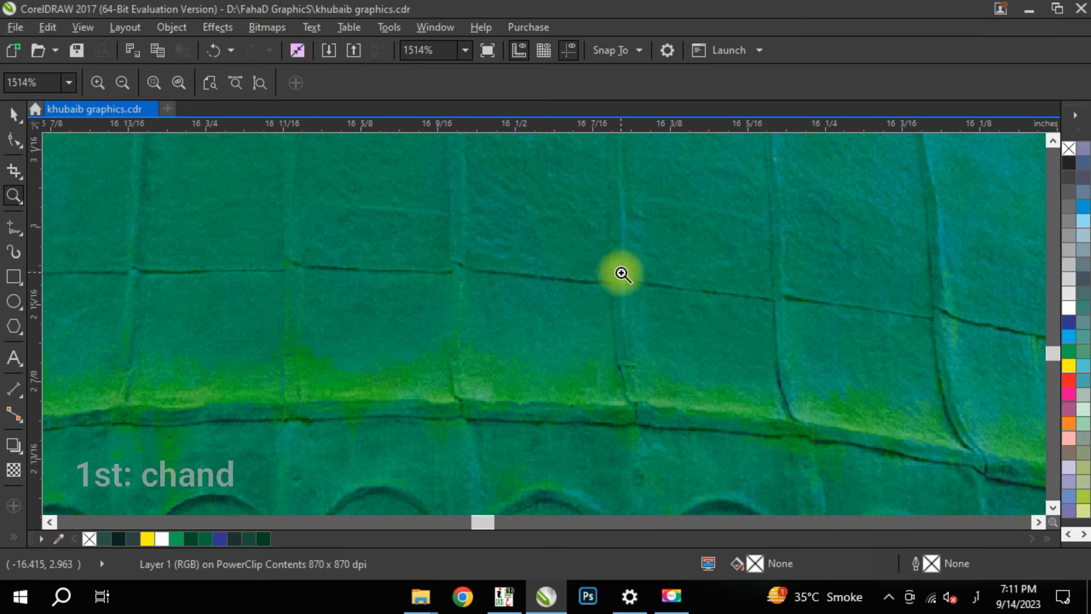
drag(630, 262, 451, 505)
drag(617, 282, 461, 376)
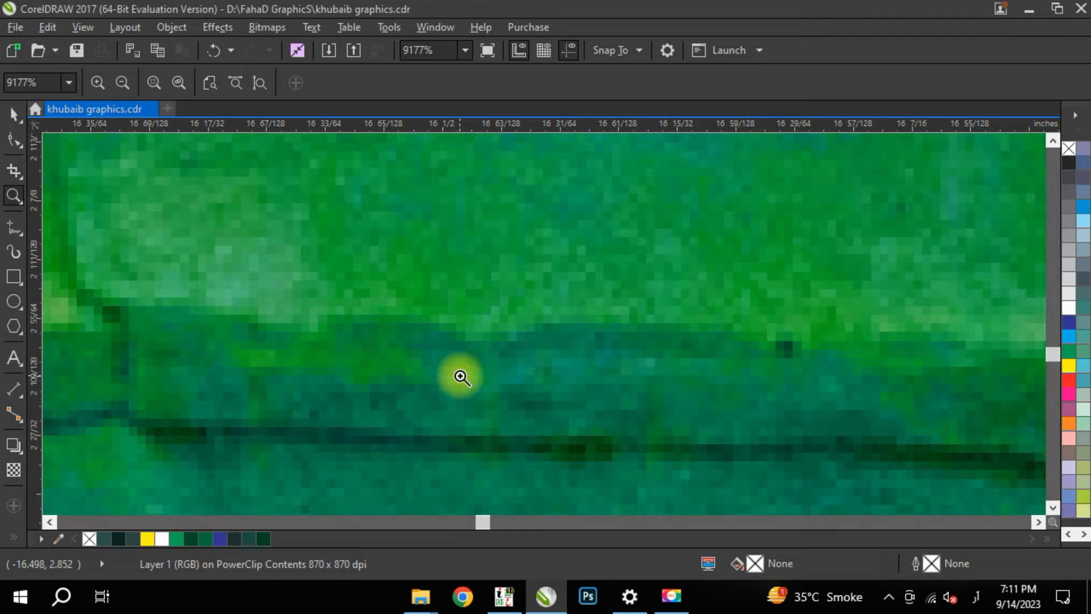
right_click(460, 375)
drag(575, 265, 442, 369)
right_click(442, 369)
right_click(442, 371)
right_click(442, 371)
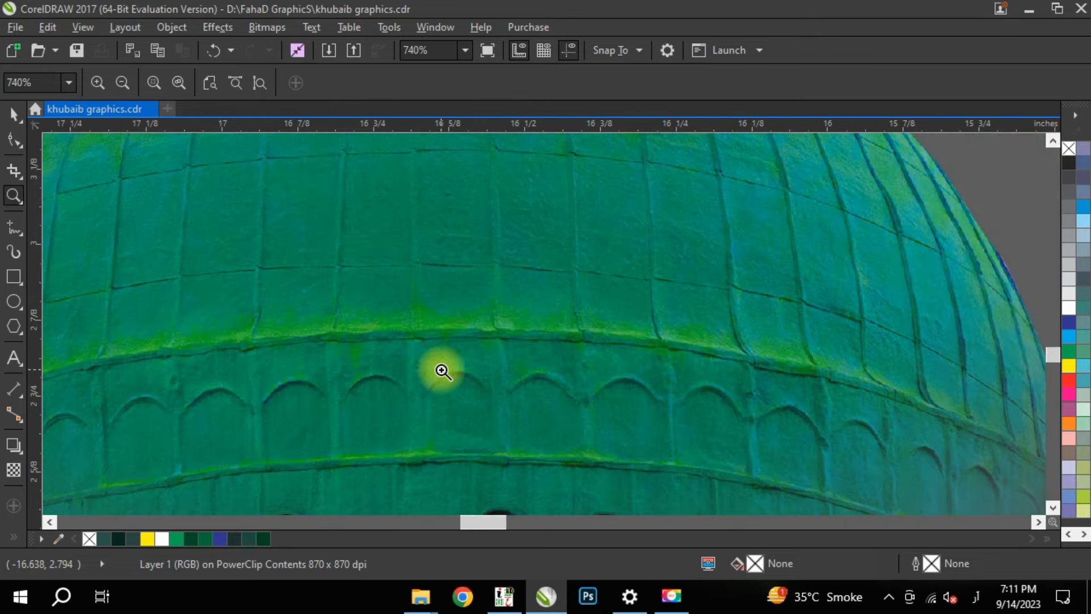
right_click(442, 369)
key(F4)
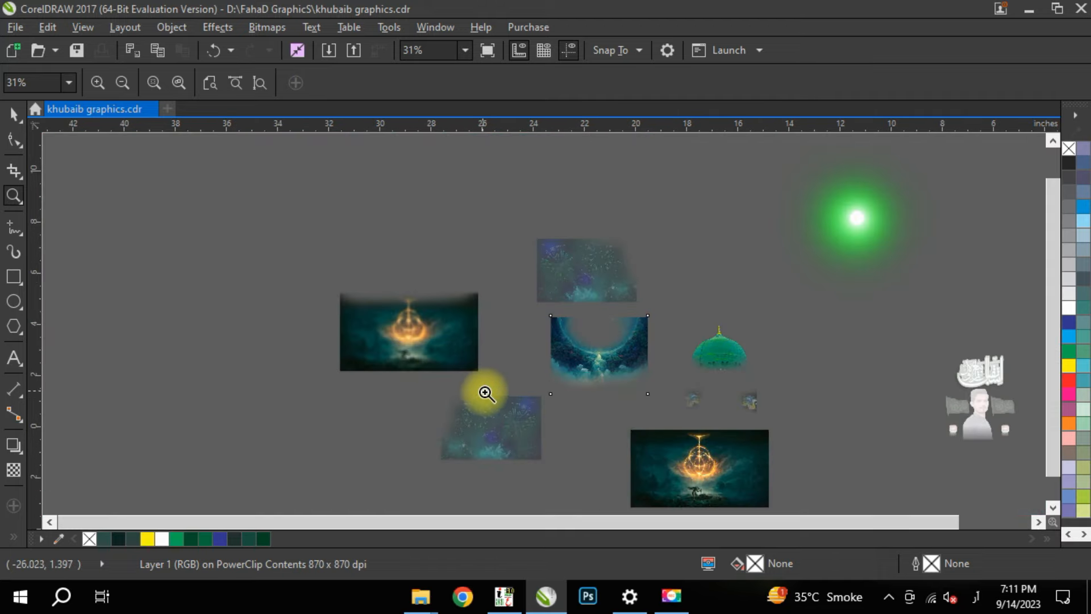
Step: Examine the blurred golden ring image up close
drag(453, 309, 356, 367)
drag(778, 217, 453, 388)
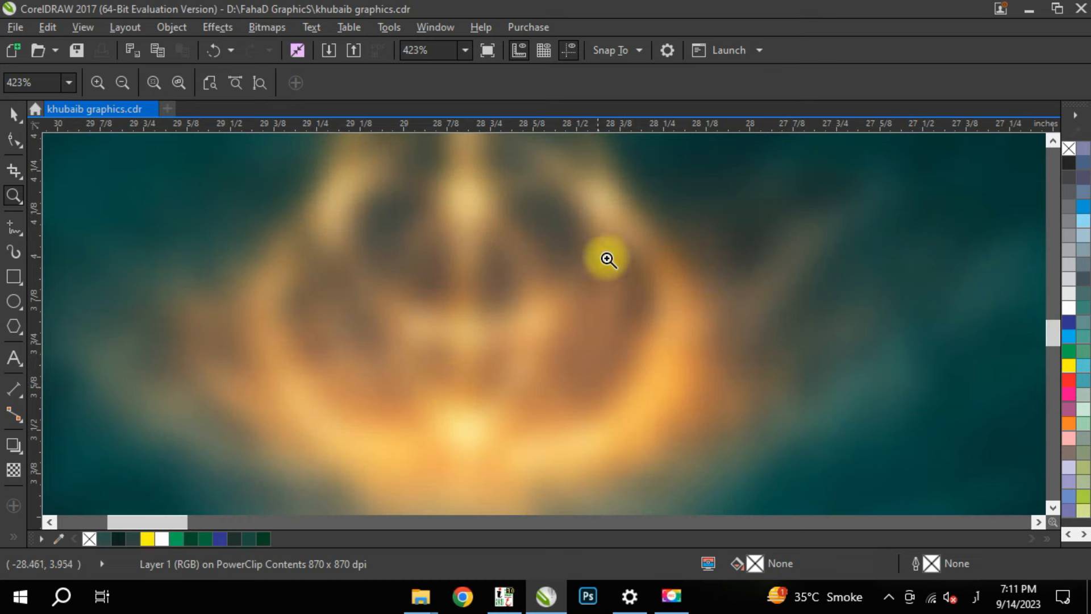
drag(627, 244, 530, 341)
right_click(529, 340)
right_click(529, 340)
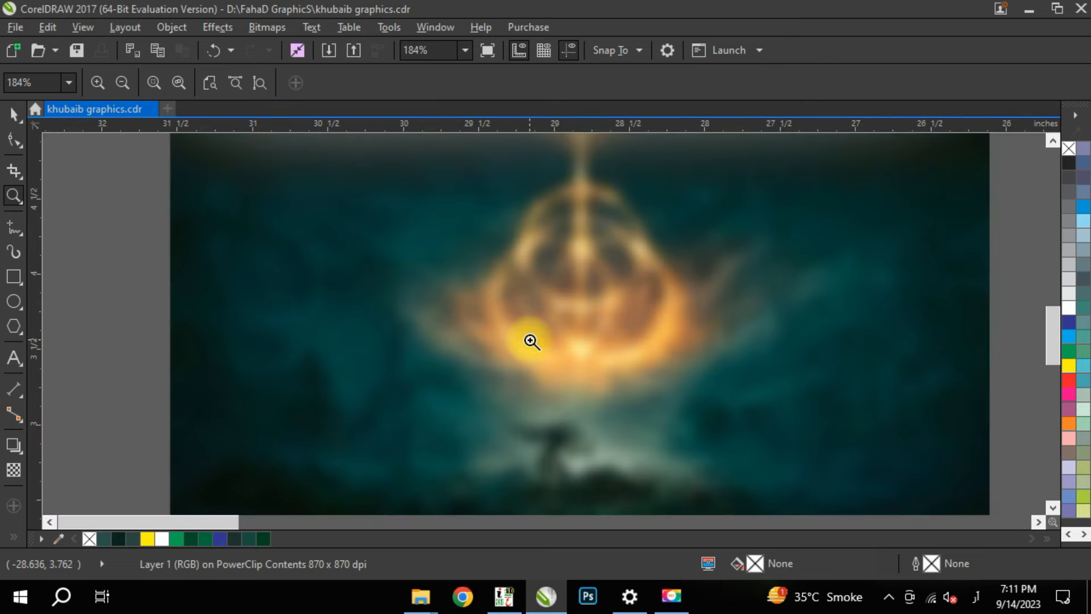
right_click(530, 340)
Step: Examine the forest image around its glowing central figure and faded lower edge
drag(638, 340, 578, 378)
drag(632, 222, 339, 395)
drag(674, 160, 316, 433)
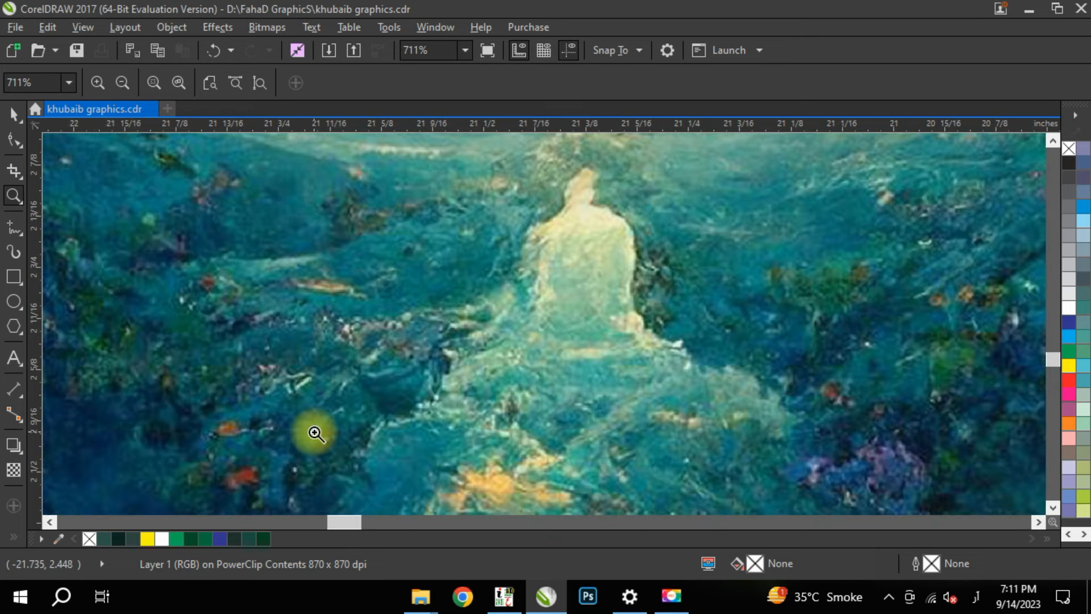
right_click(316, 433)
right_click(316, 433)
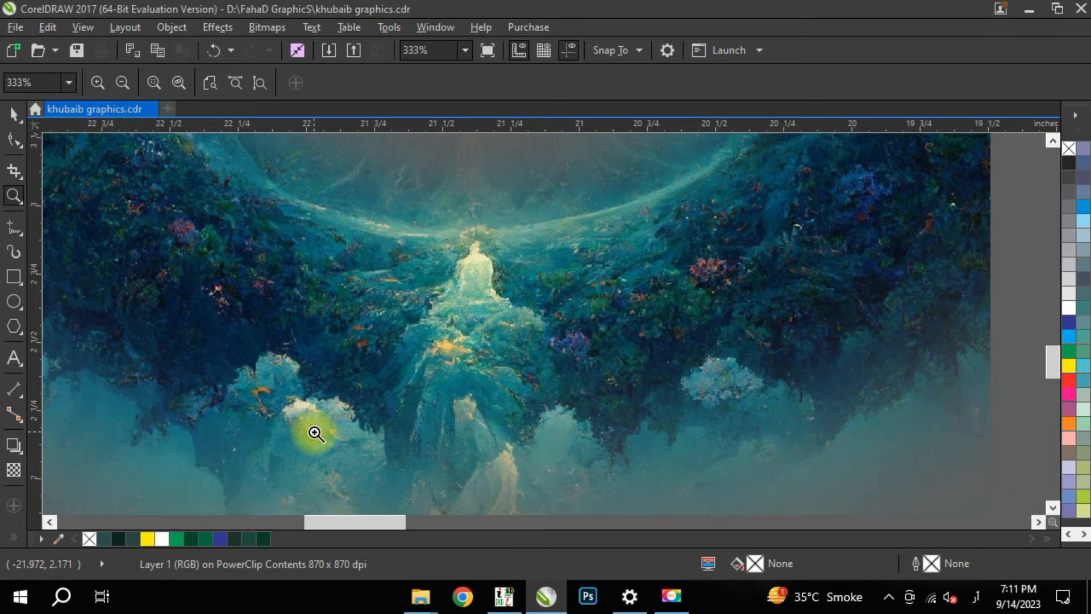
right_click(314, 432)
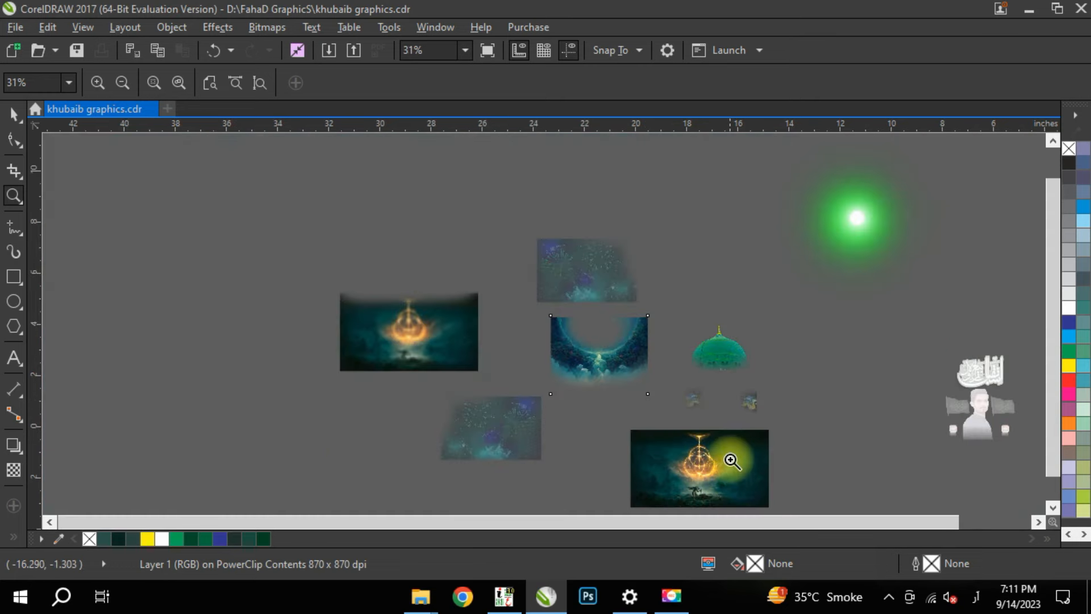
Step: Examine the fiery detail of the sharp golden ring image below the dome
drag(739, 433, 652, 494)
drag(696, 250, 527, 375)
drag(691, 219, 419, 387)
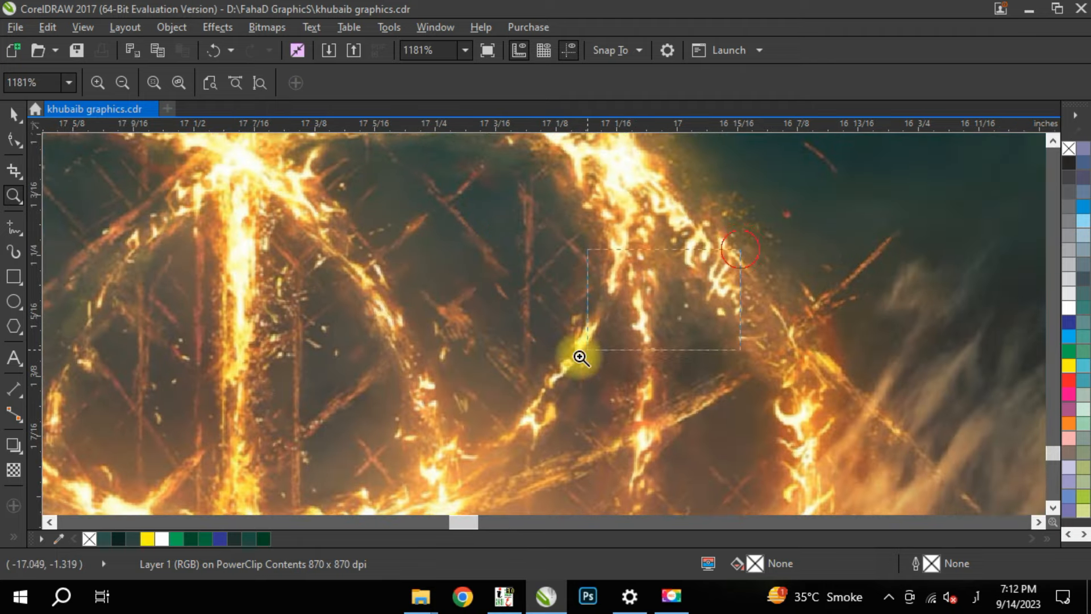
drag(651, 307, 449, 412)
right_click(451, 412)
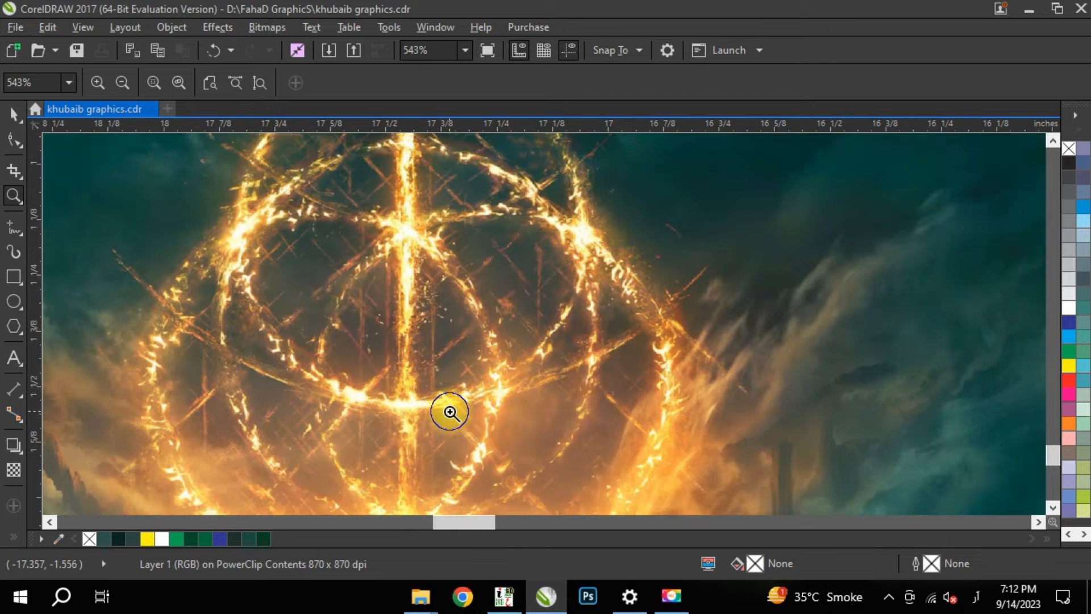
right_click(451, 413)
right_click(451, 412)
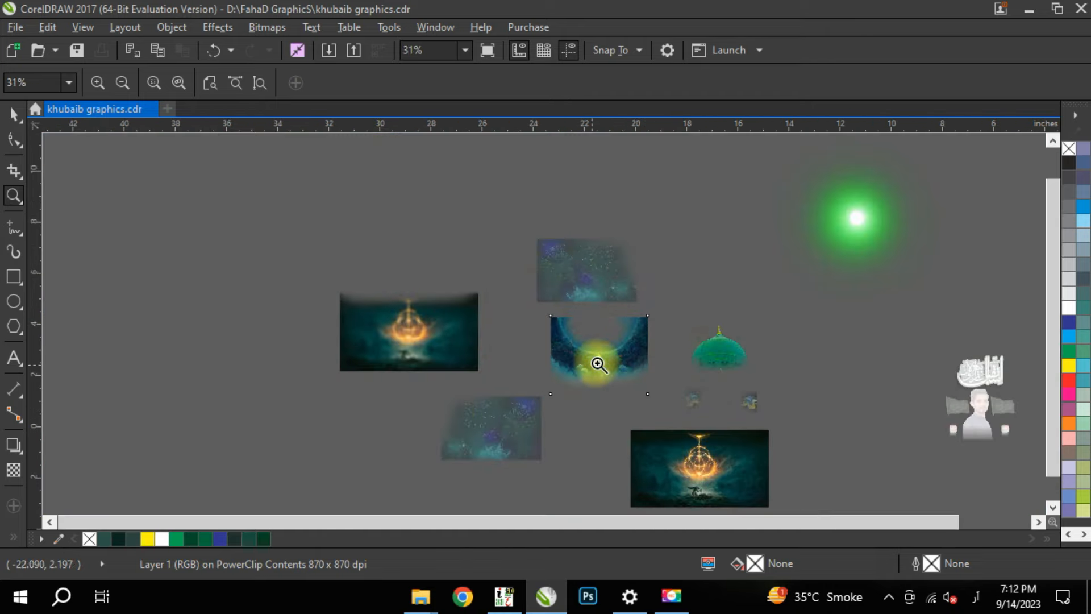
Step: Examine the small glowing jar image below the left side of the dome
drag(706, 384, 687, 419)
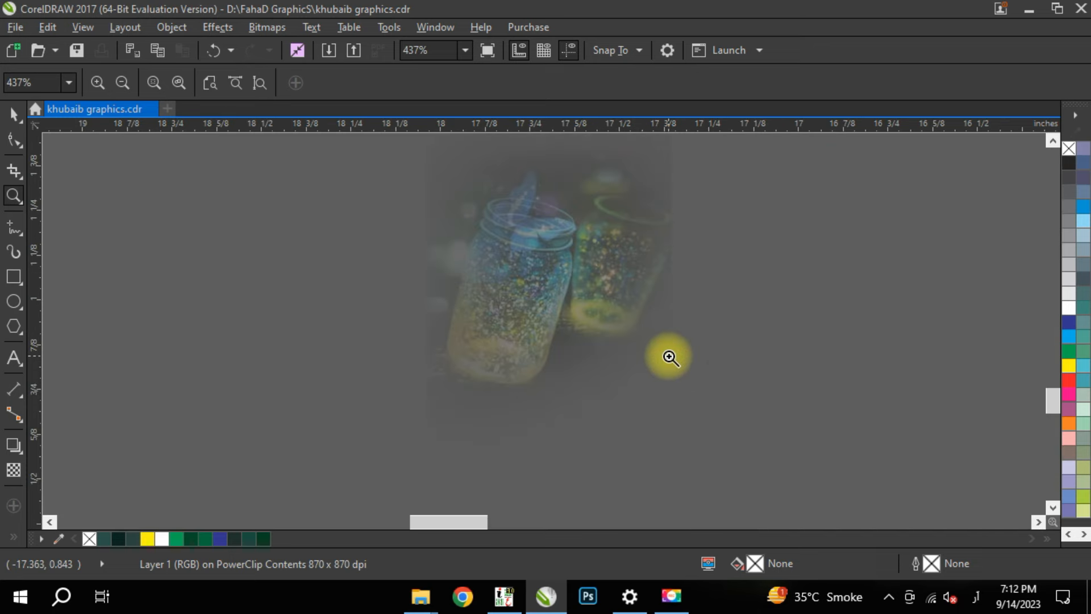
drag(608, 232, 537, 298)
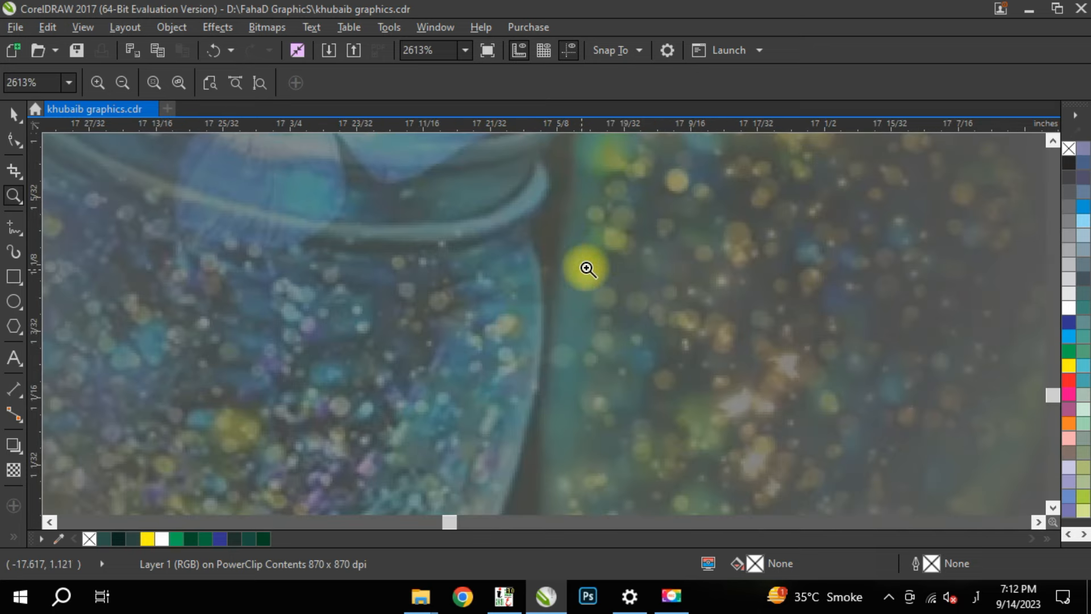
right_click(620, 251)
right_click(621, 251)
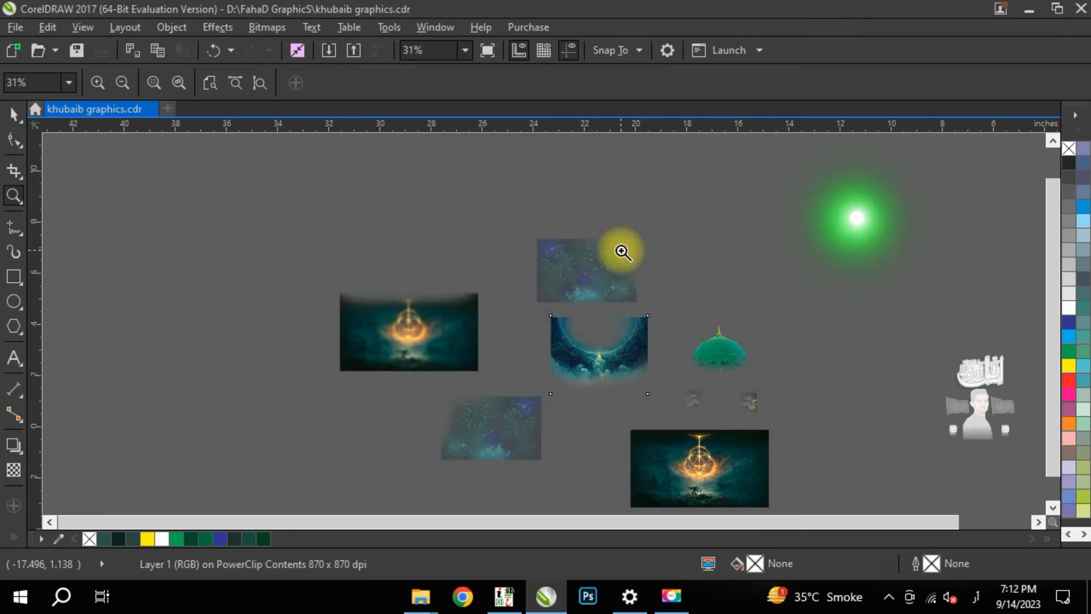
Step: Undo the spreading apart of the forest, green glow and golden ring images around the dome
key(space)
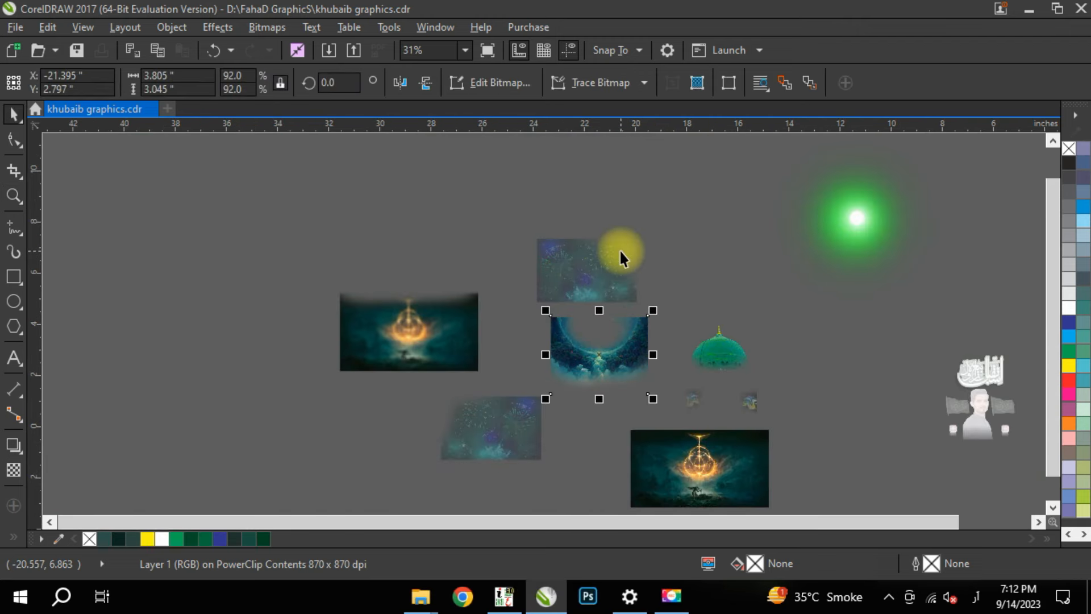
key(ctrl+z)
key(ctrl+z)
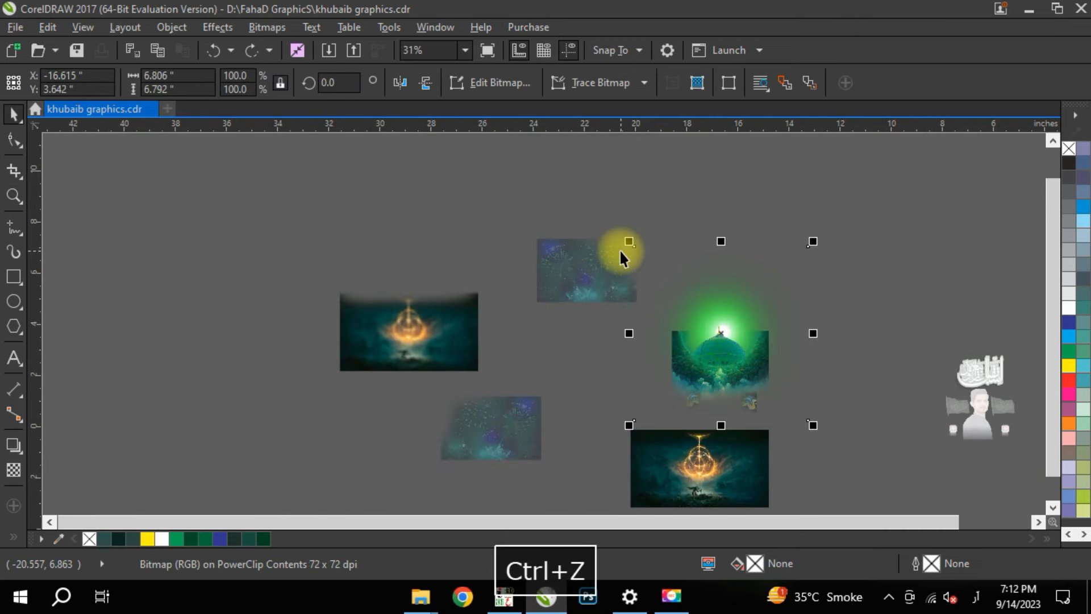
key(ctrl+z)
key(ctrl+z)
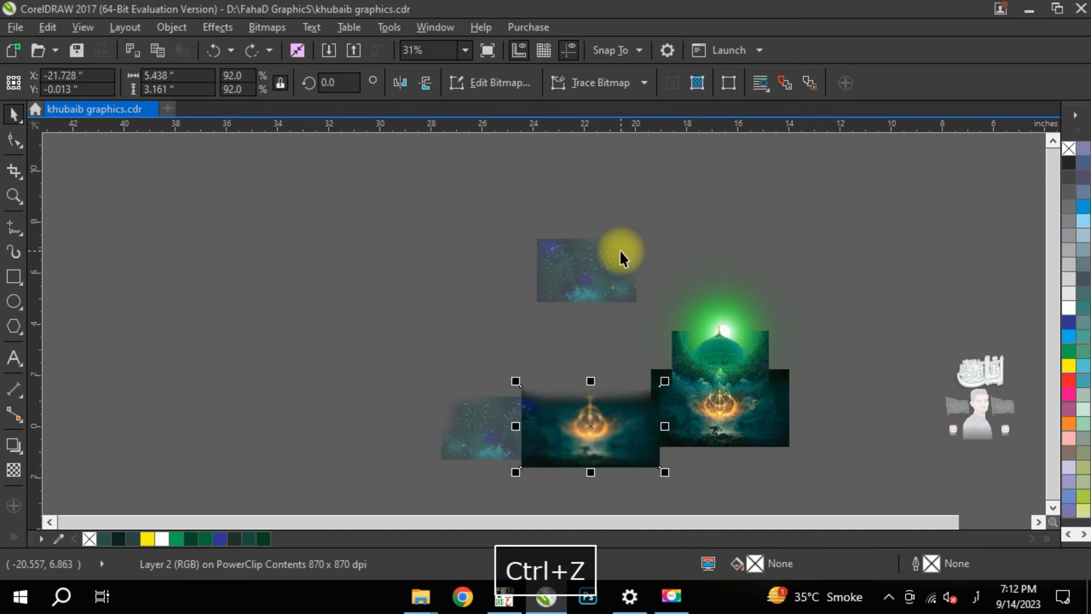
key(ctrl+z)
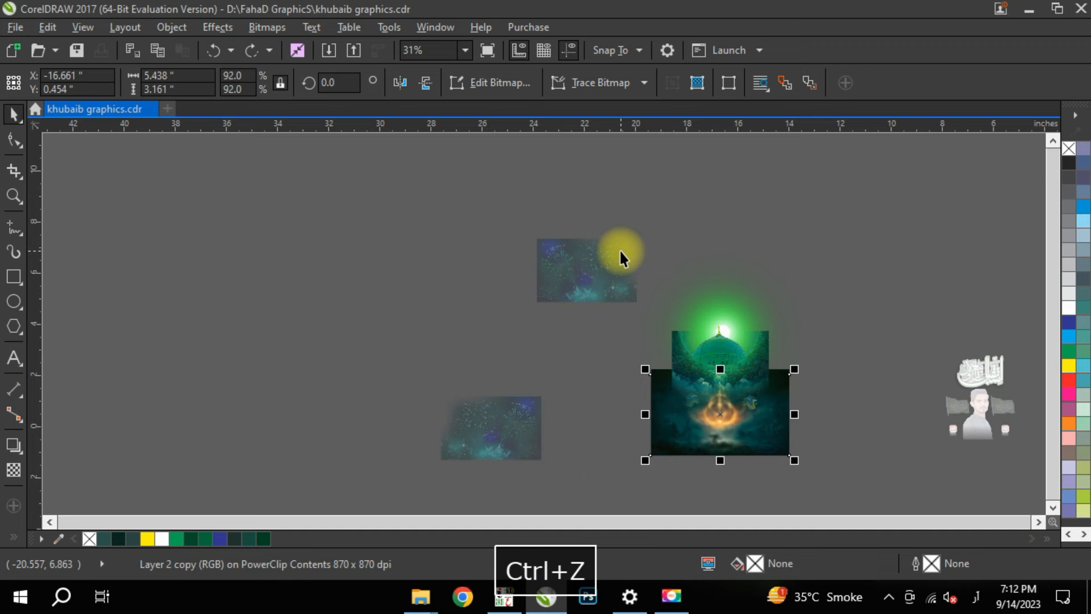
Step: Undo the moves that pulled the two fireworks images away from the background image stack
key(ctrl+z)
key(ctrl+z)
key(ctrl+z)
key(ctrl+z)
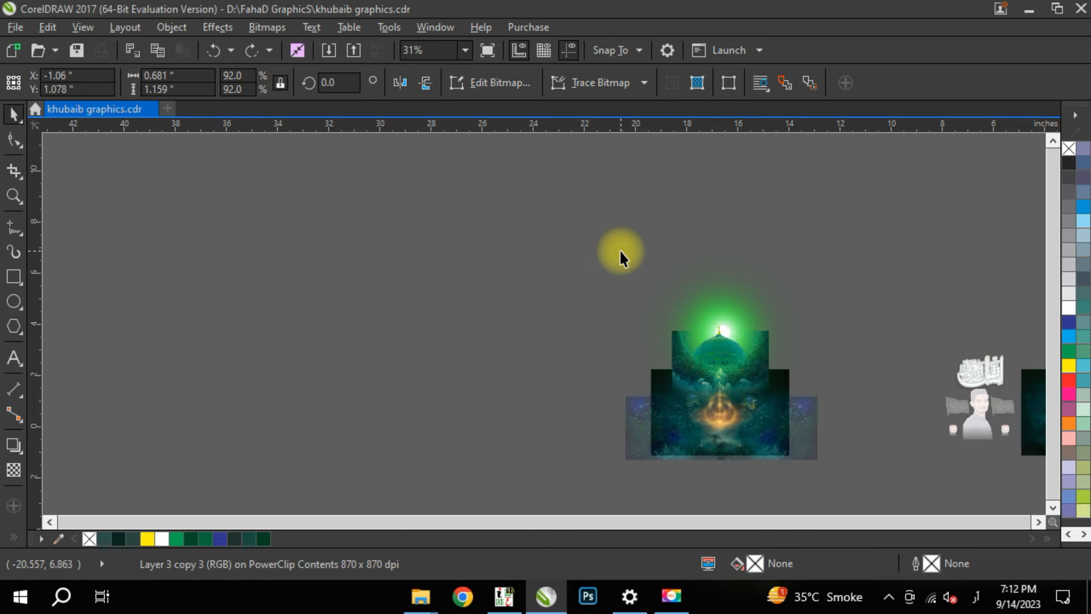
key(F4)
Step: Undo the removal of the fireworks and forest images from the duplicate poster's PowerClip contents
key(ctrl+z)
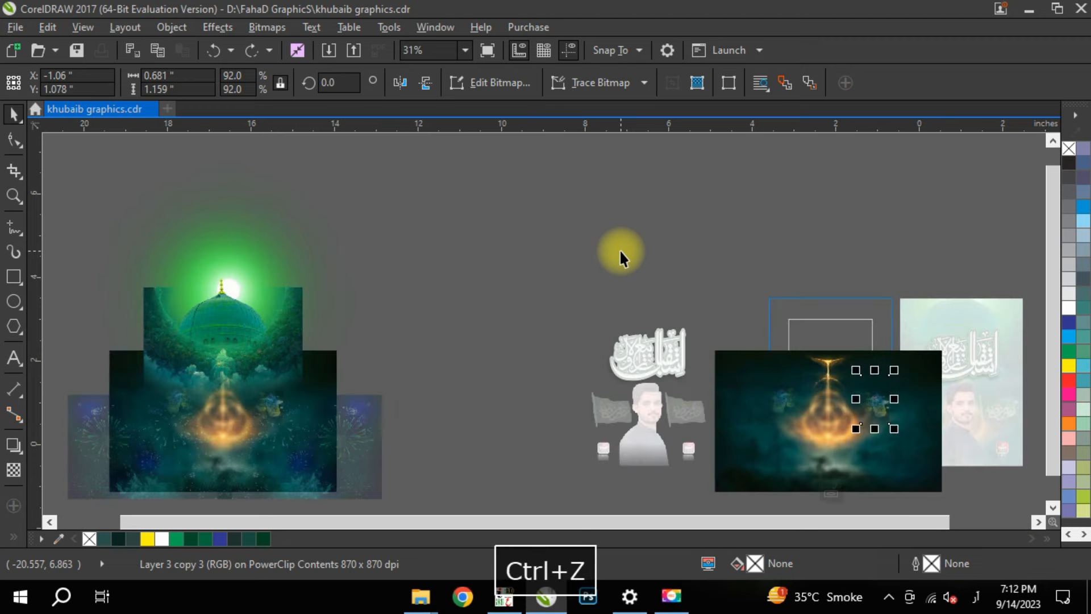
key(ctrl+z)
key(ctrl+z)
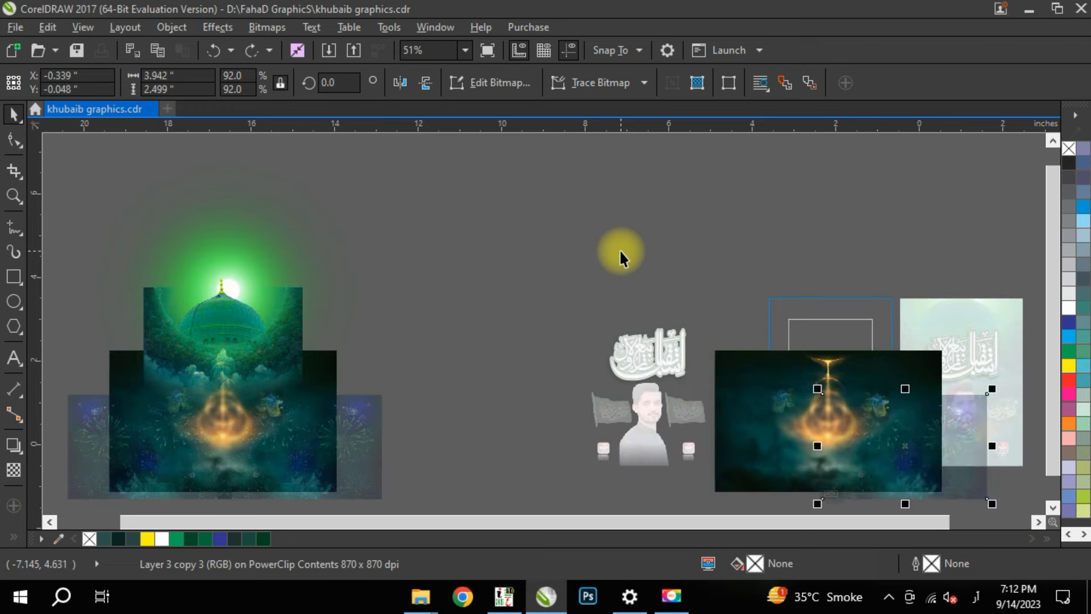
key(ctrl+z)
key(ctrl+z)
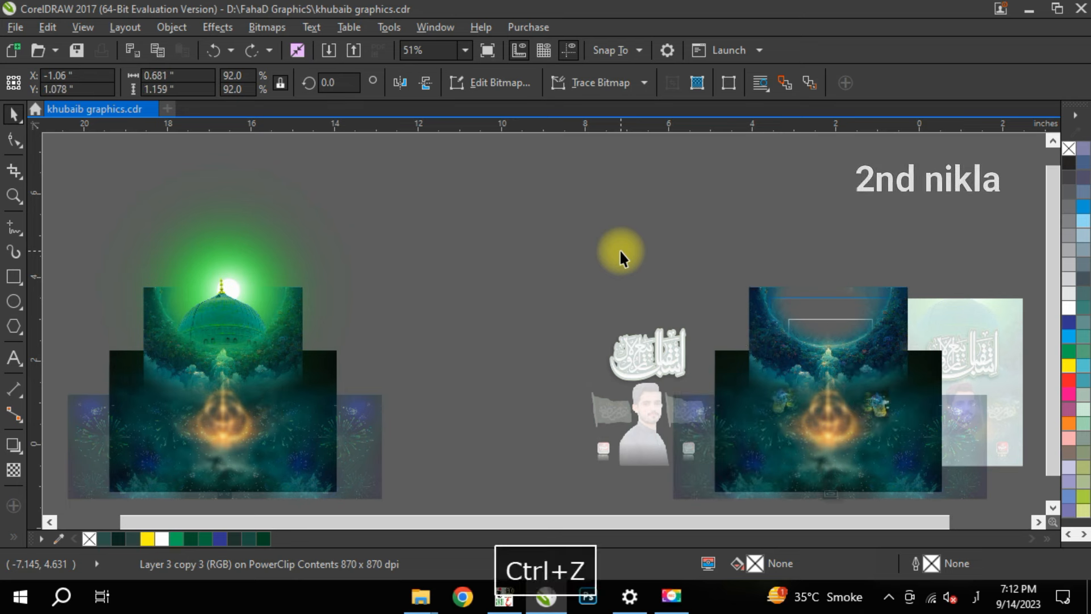
Step: Undo the copying of the jar, golden ring and fireworks images onto the separate image stack
key(ctrl+z)
key(ctrl+z)
key(ctrl+z)
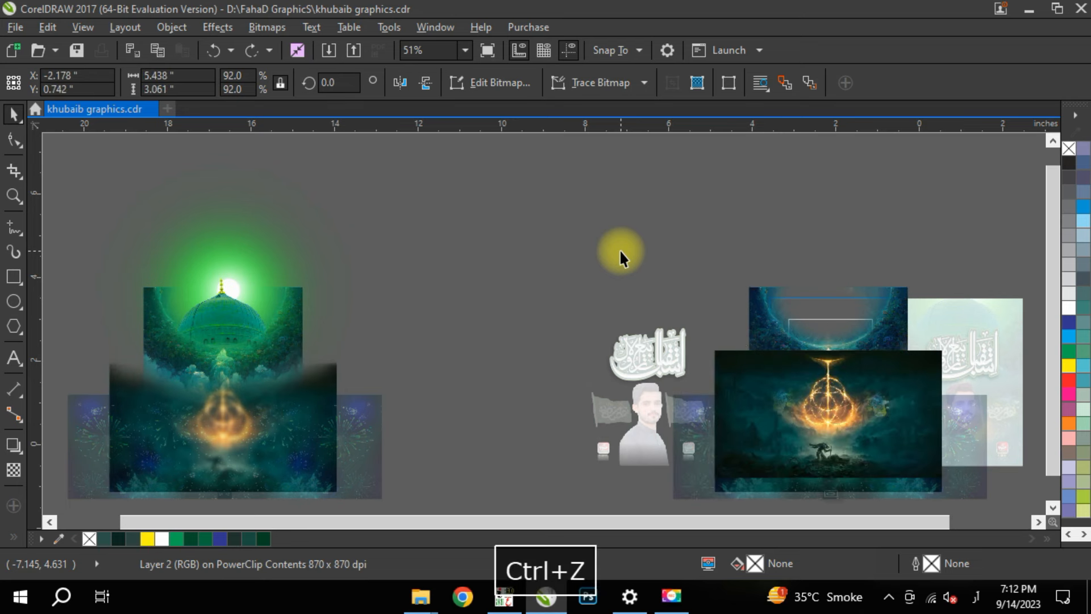
key(ctrl+z)
key(ctrl+z)
key(ctrl+z)
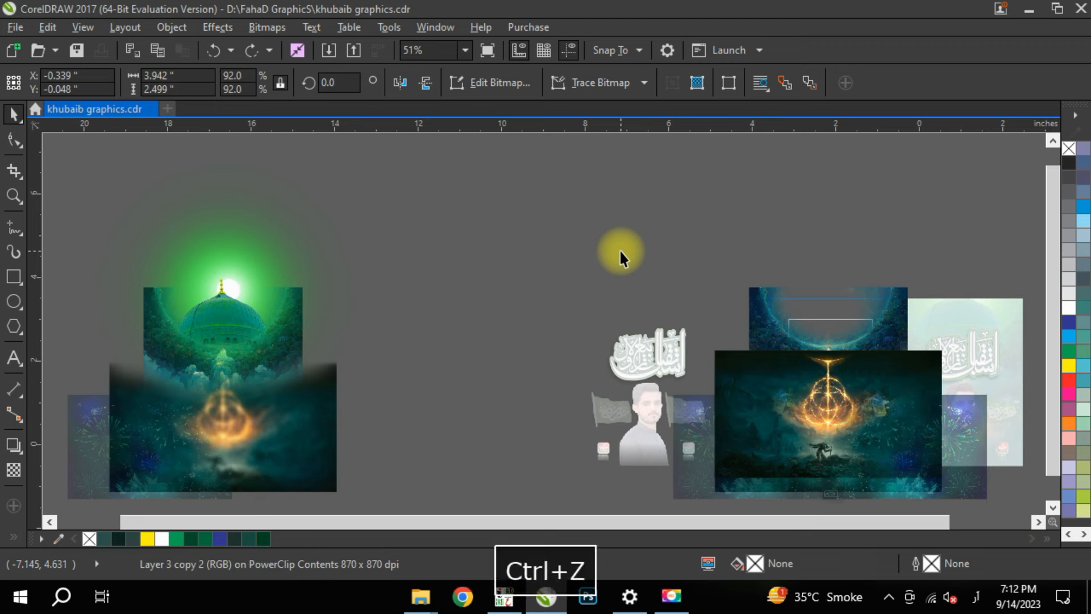
key(ctrl+z)
key(ctrl+z)
key(ctrl+z)
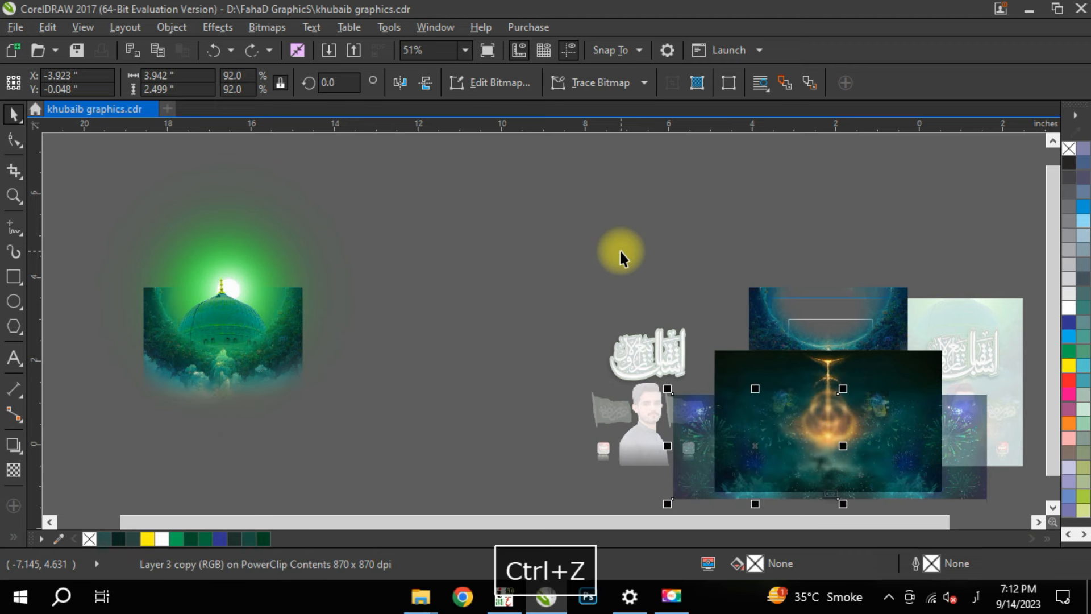
Step: Undo the copying of the forest and green glow images out of the PowerClip contents
key(ctrl+z)
key(ctrl+z)
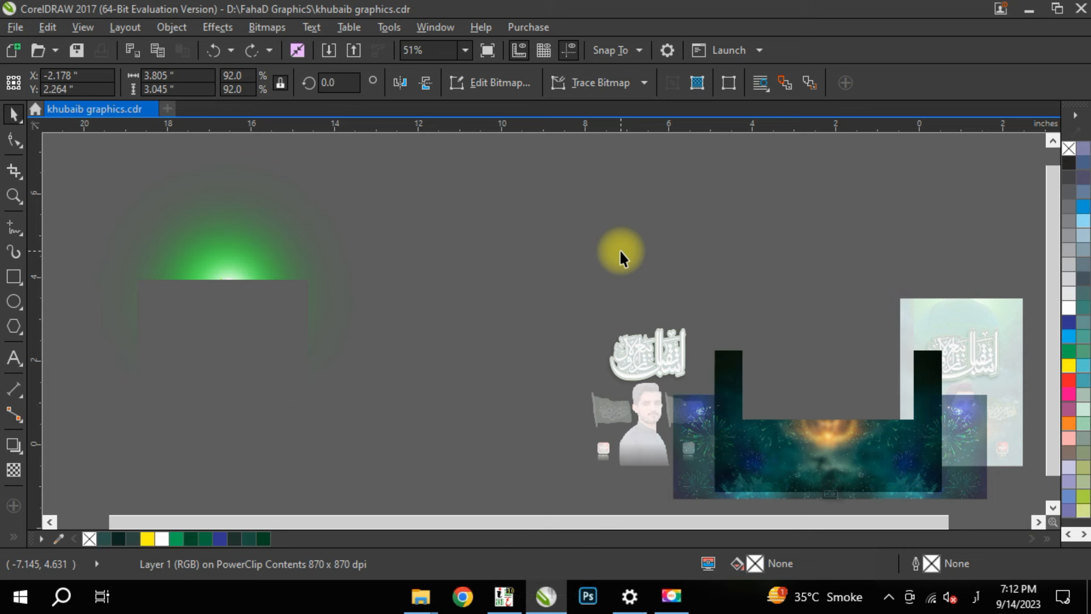
key(ctrl+z)
key(ctrl+z)
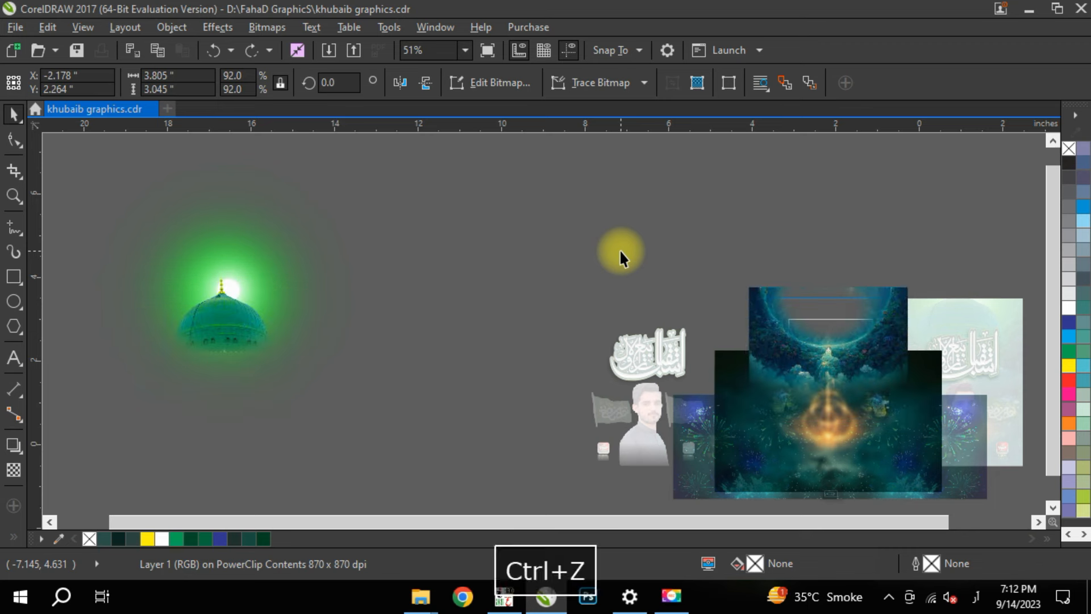
key(ctrl+z)
key(ctrl+z)
key(ctrl+z)
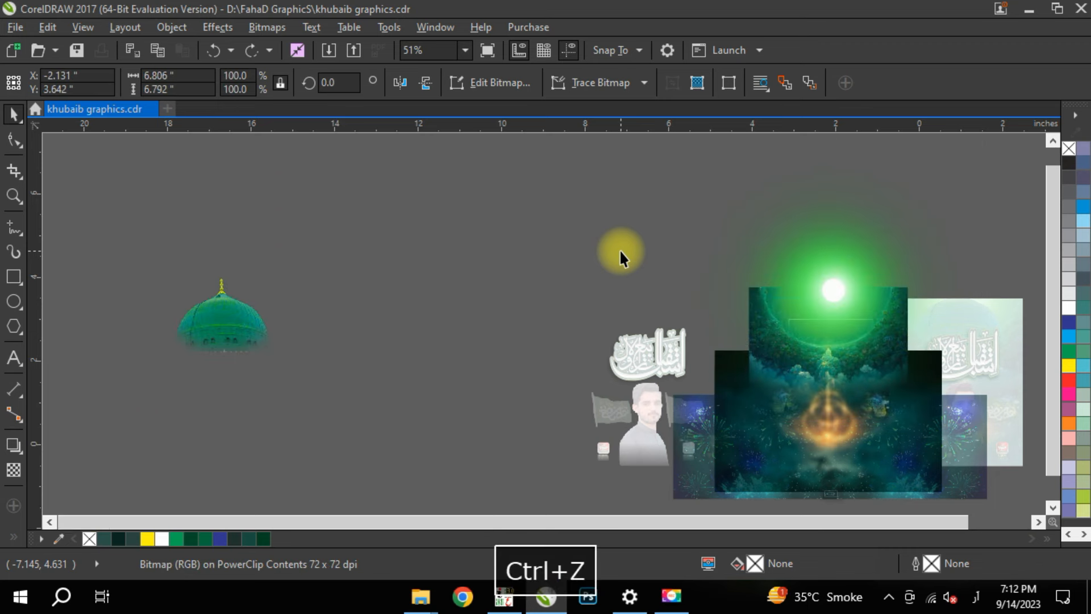
Step: Undo the remaining dome and green glow changes back to before the duplicate poster's PowerClip was opened for editing
key(ctrl+z)
key(ctrl+z)
key(ctrl+z)
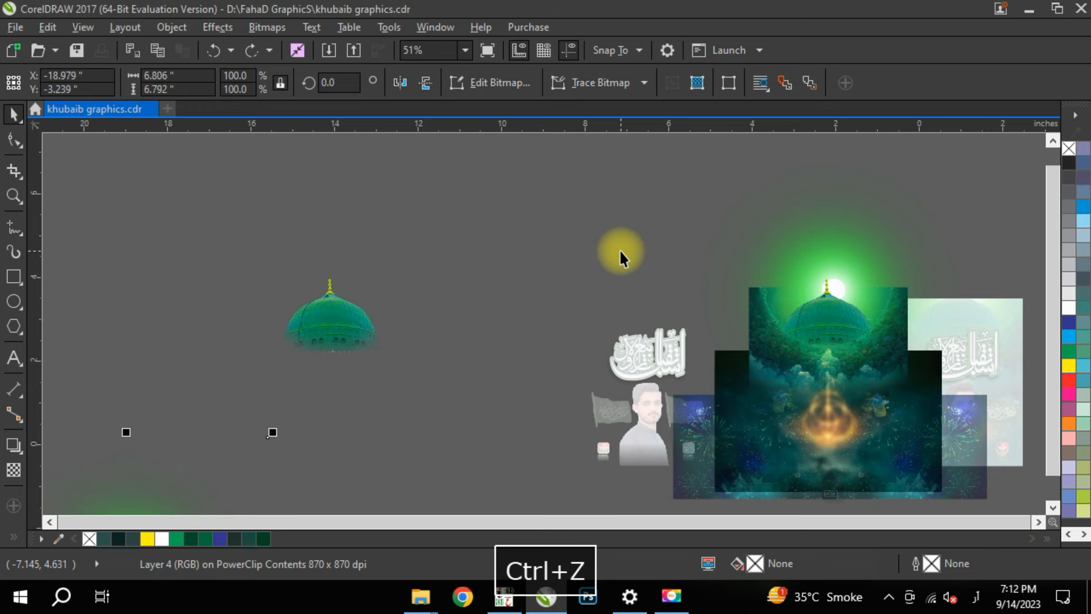
key(ctrl+z)
key(ctrl+z)
key(ctrl+z)
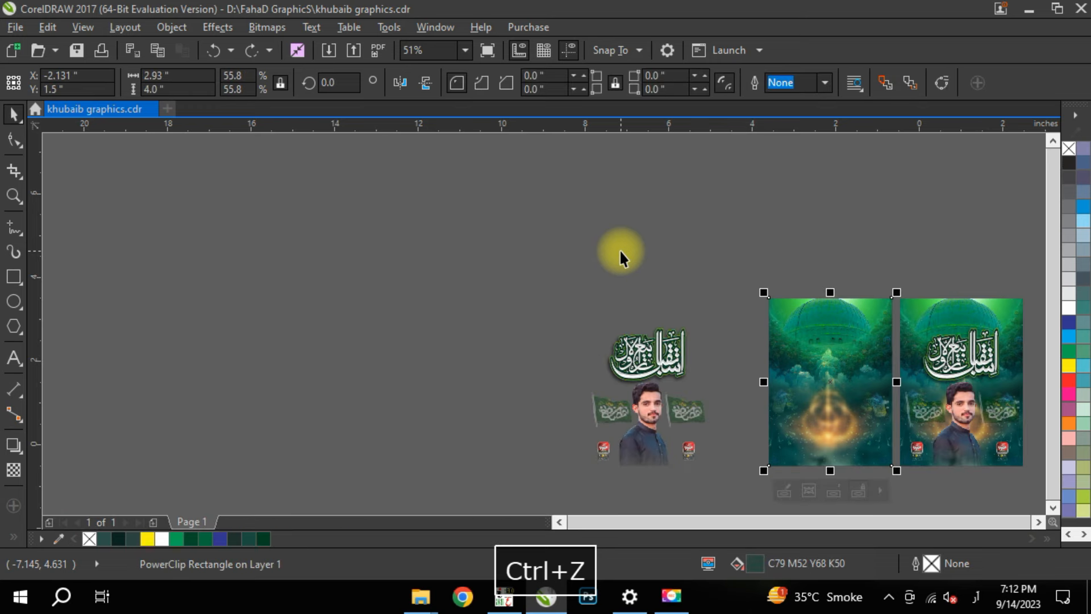
Step: Undo the deletion and separation of the white calligraphy layers beside the title
key(ctrl+z)
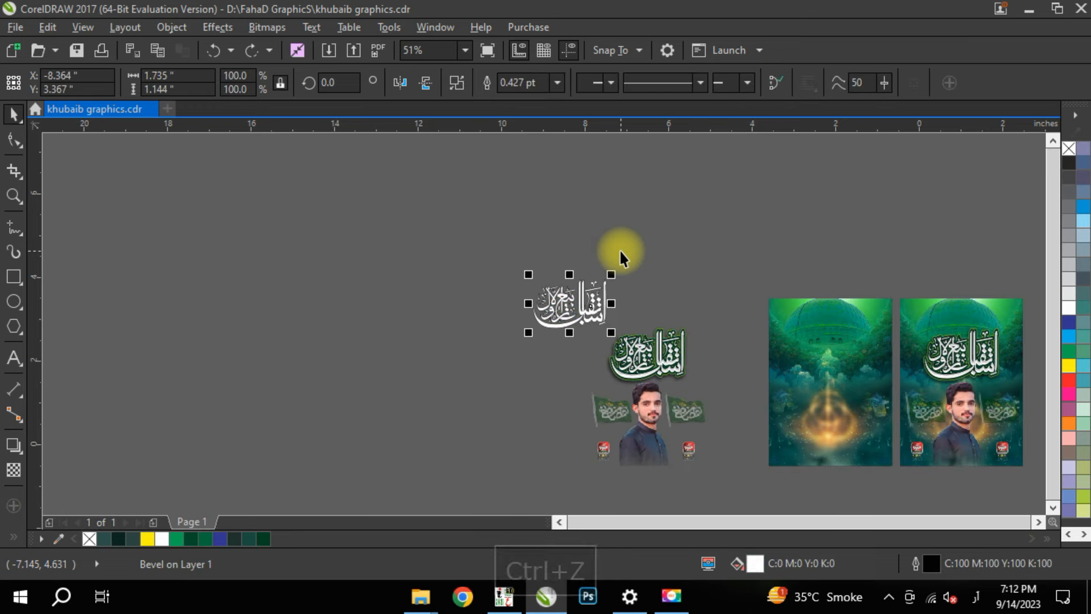
key(F4)
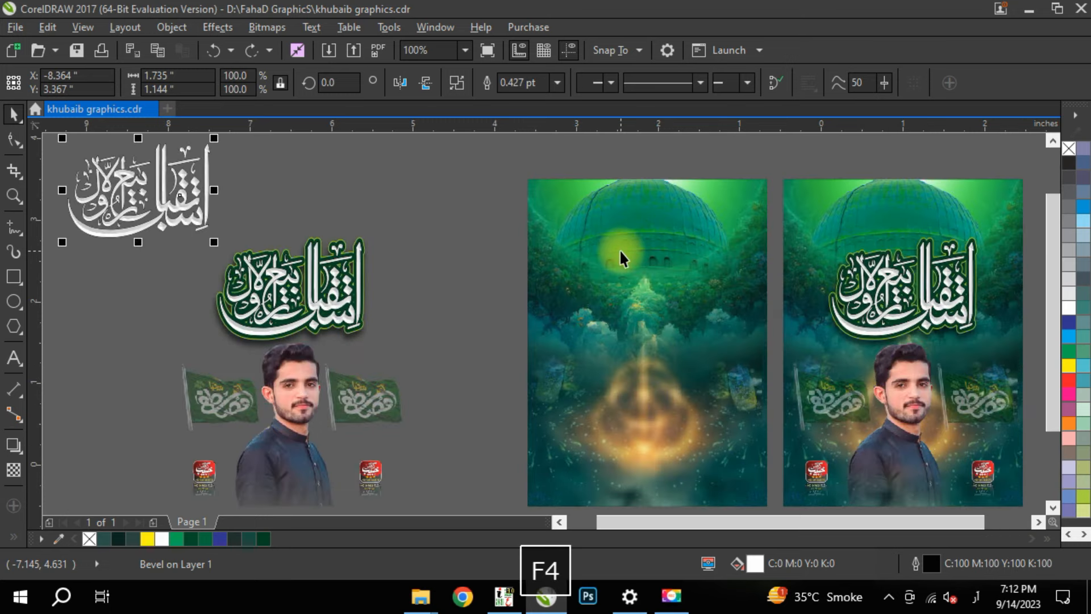
key(ctrl+z)
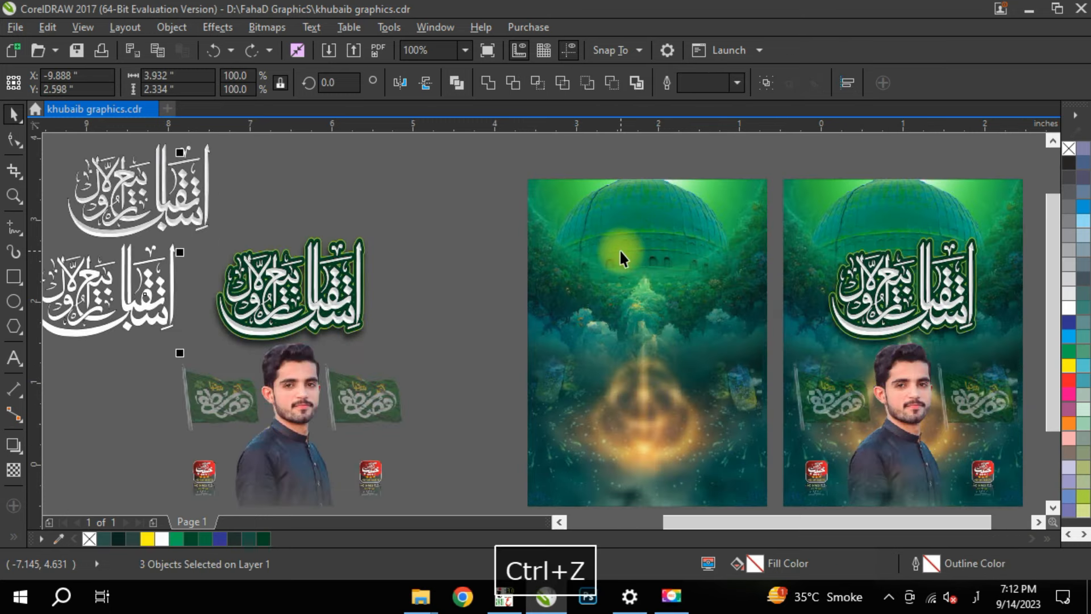
key(ctrl+z)
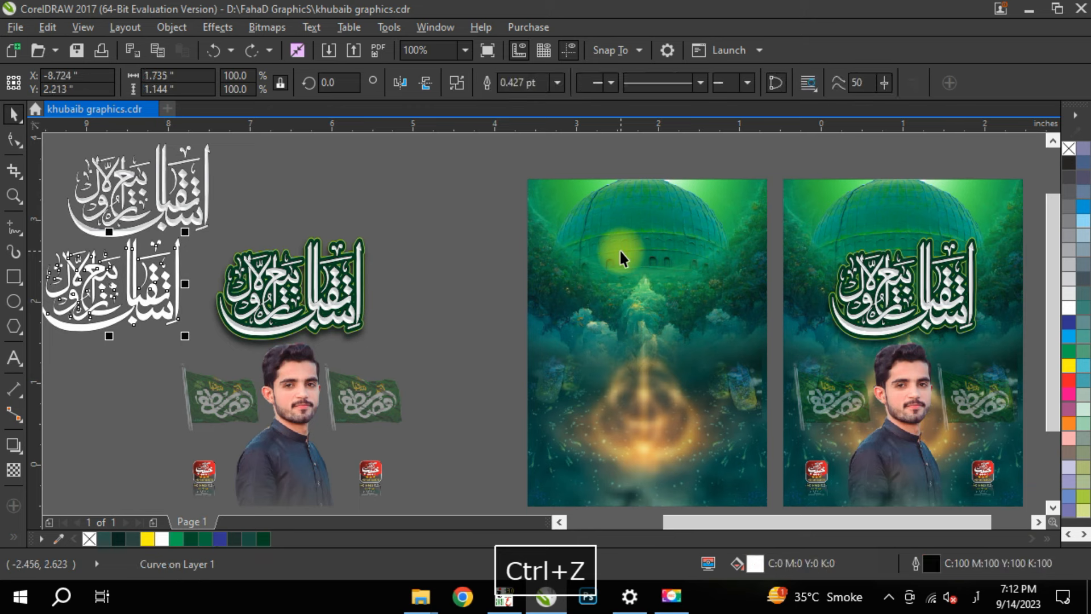
key(ctrl+z)
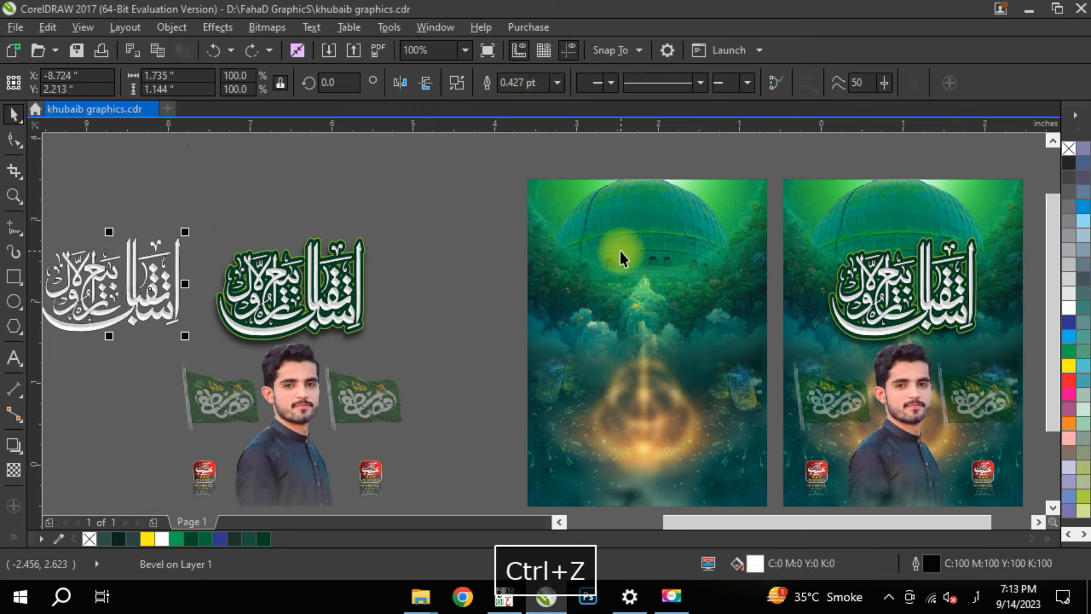
Step: Undo the ungrouping of the calligraphy copy and the duplication of the title group
key(ctrl+z)
key(ctrl+z)
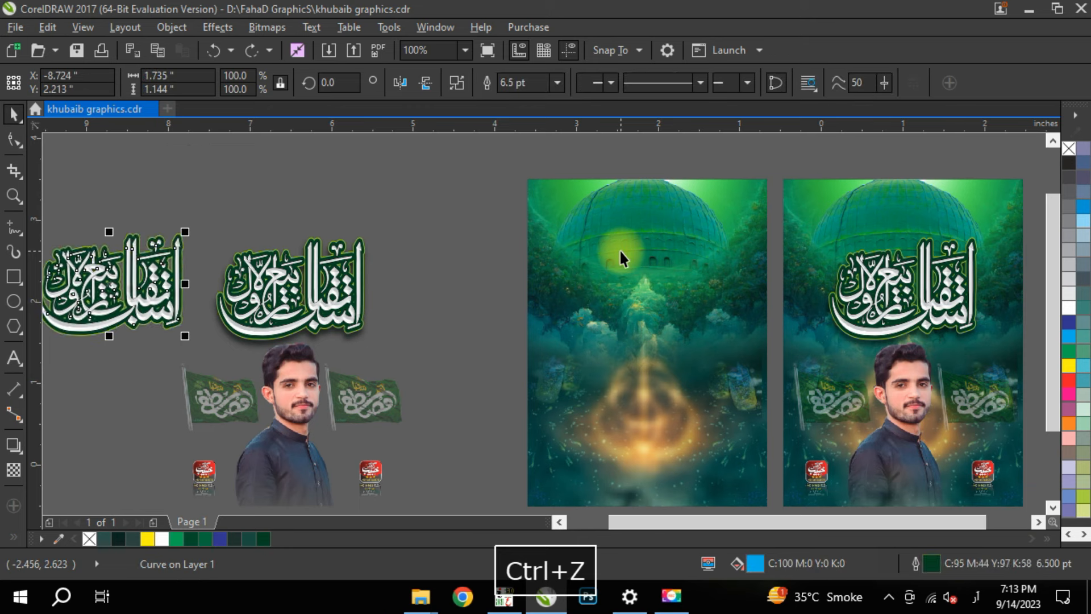
key(ctrl+z)
key(ctrl+z)
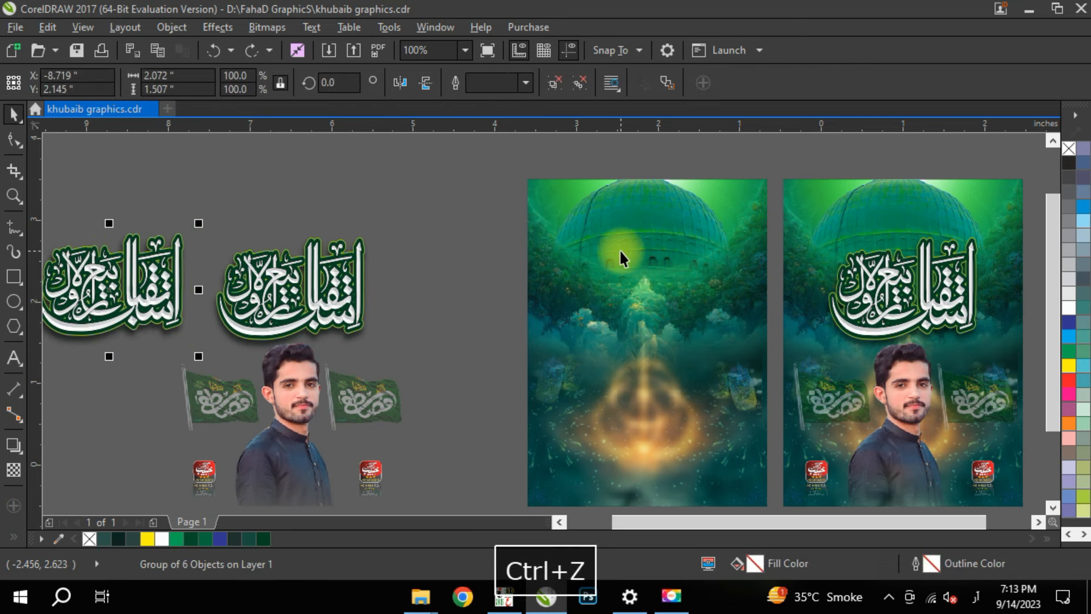
key(ctrl+z)
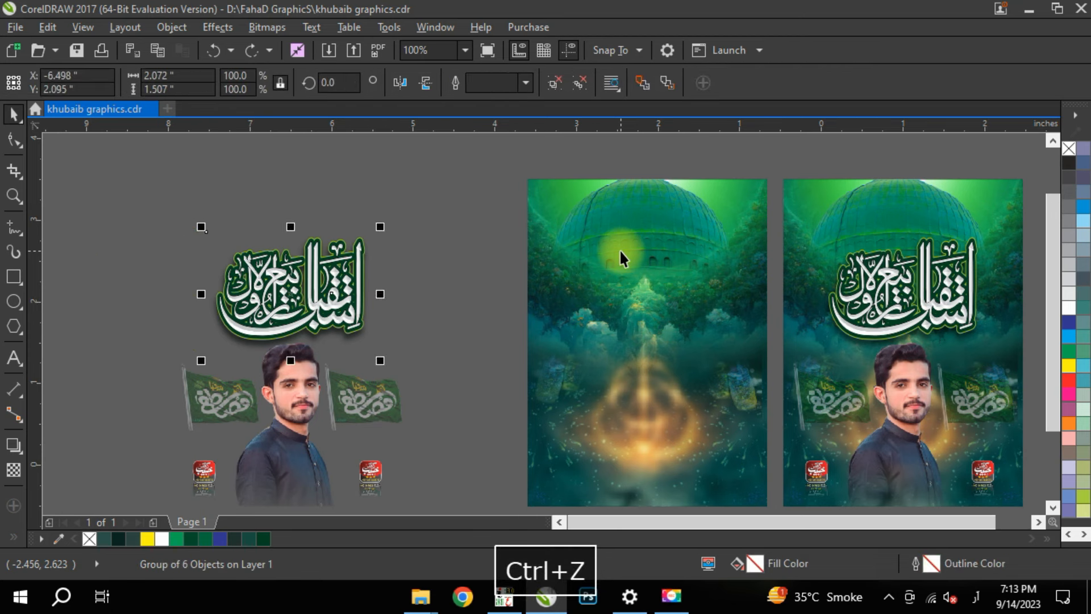
Step: Undo moving the logos, their captions, the flags and the man's photo out of the duplicate poster
key(ctrl+z)
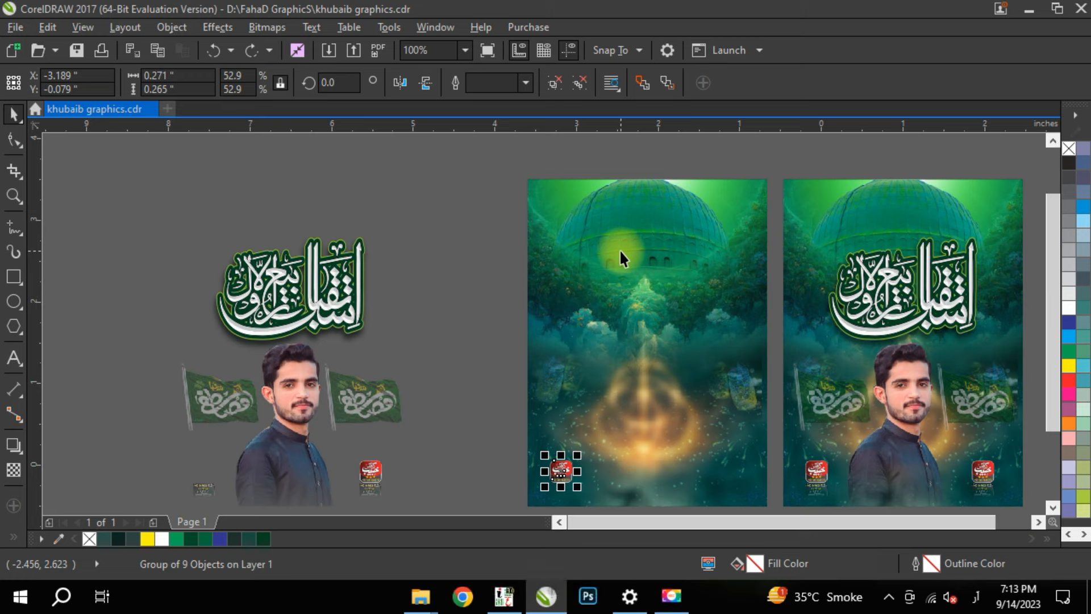
key(ctrl+z)
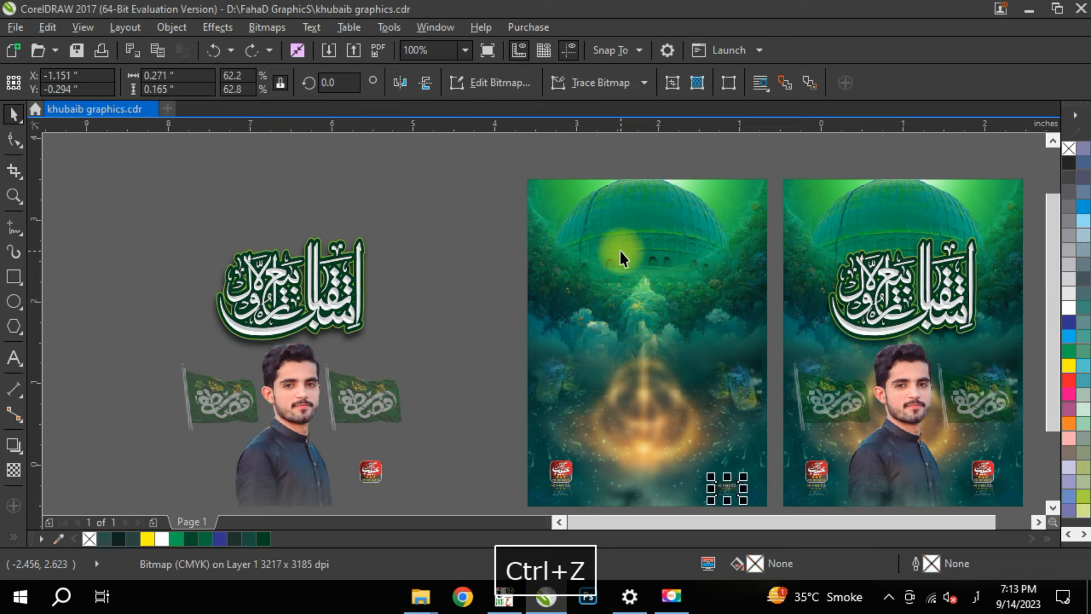
key(ctrl+z)
key(ctrl+z)
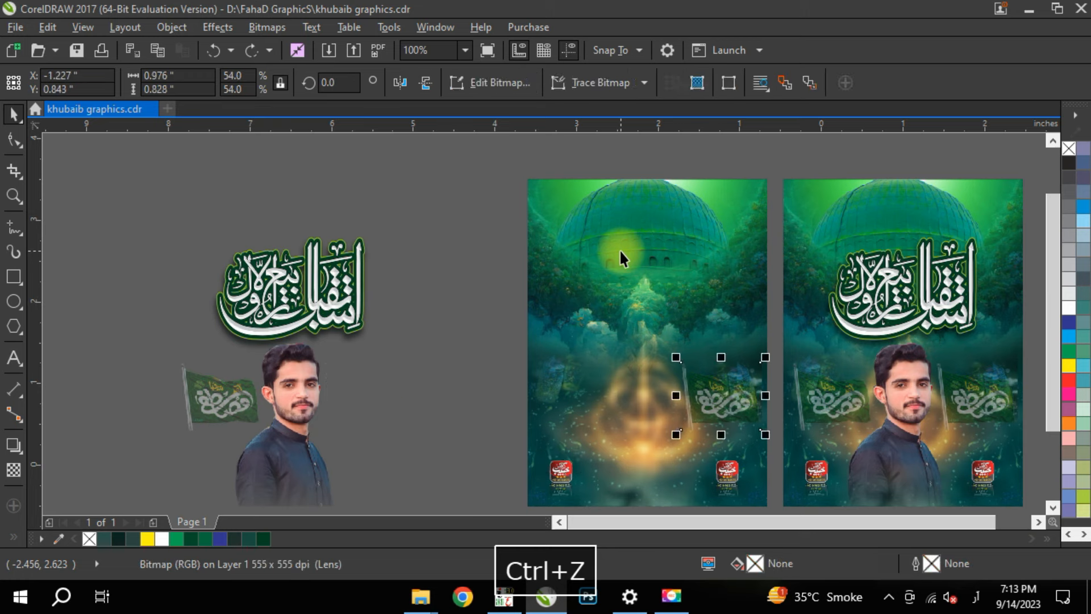
key(ctrl+z)
key(ctrl+z)
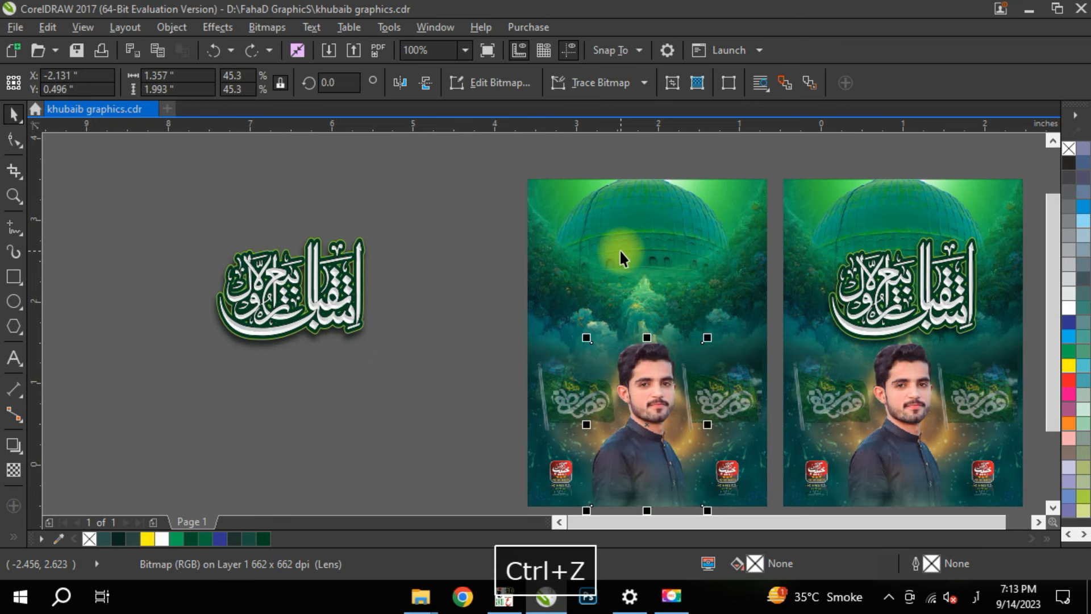
Step: Undo moving the calligraphy title out, along with the ungrouping and duplication of the whole poster
key(ctrl+z)
key(ctrl+z)
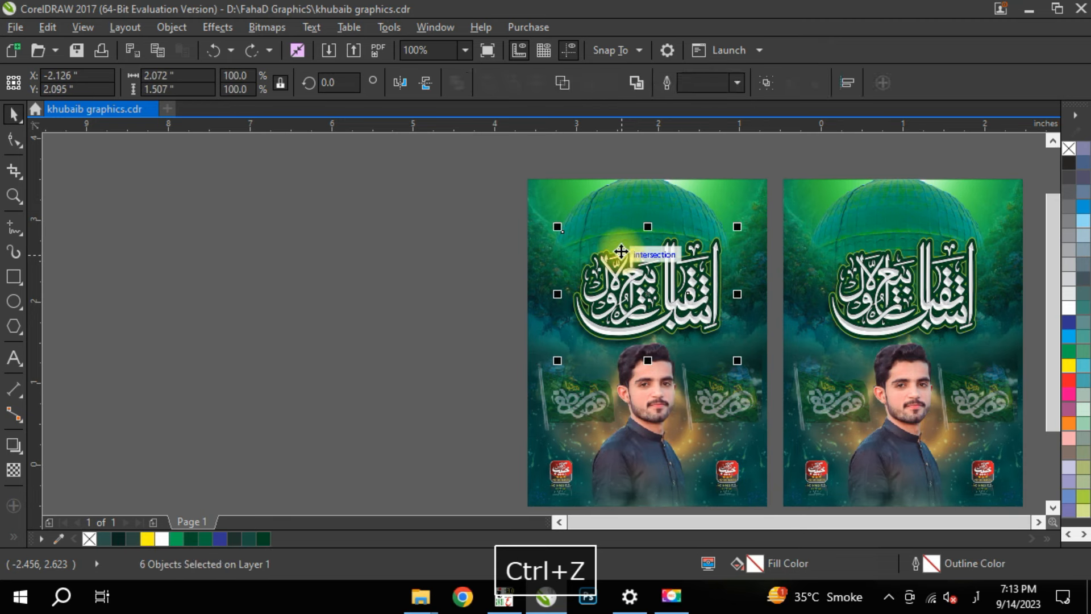
key(ctrl+z)
key(ctrl+z)
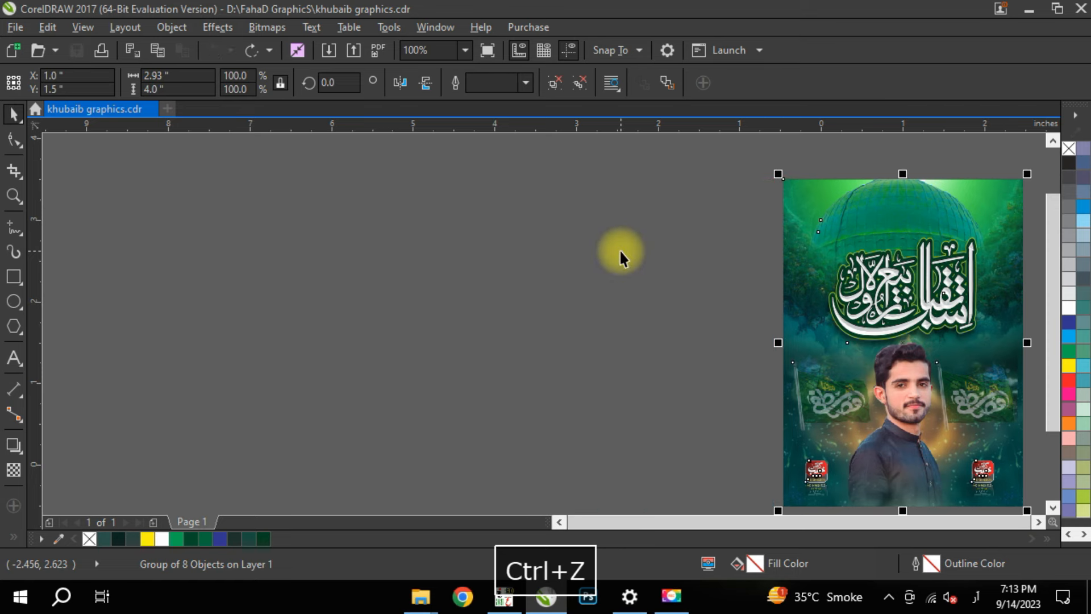
key(F4)
key(F9)
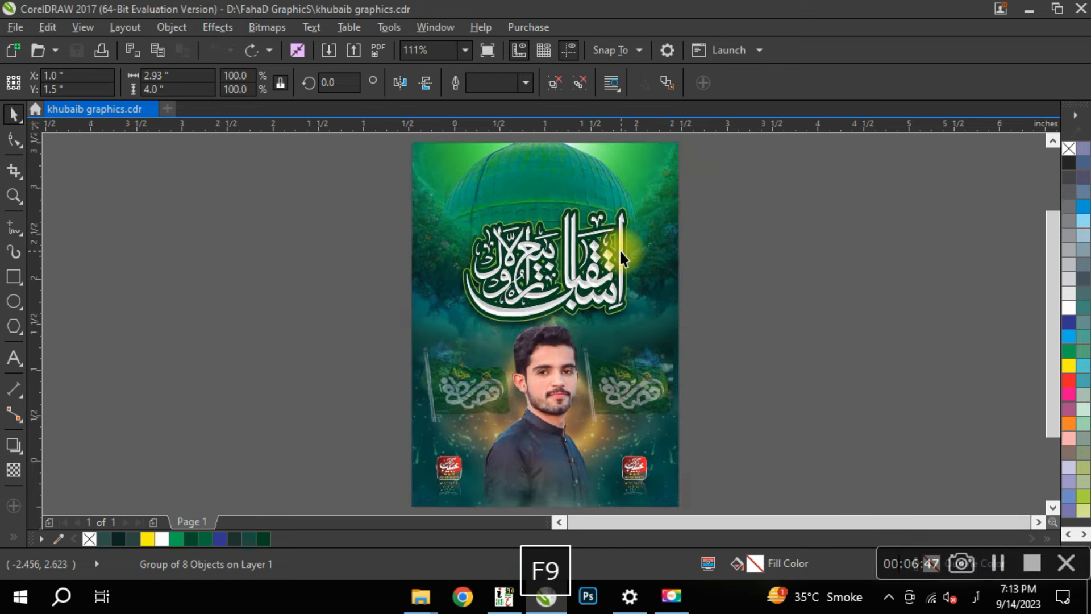